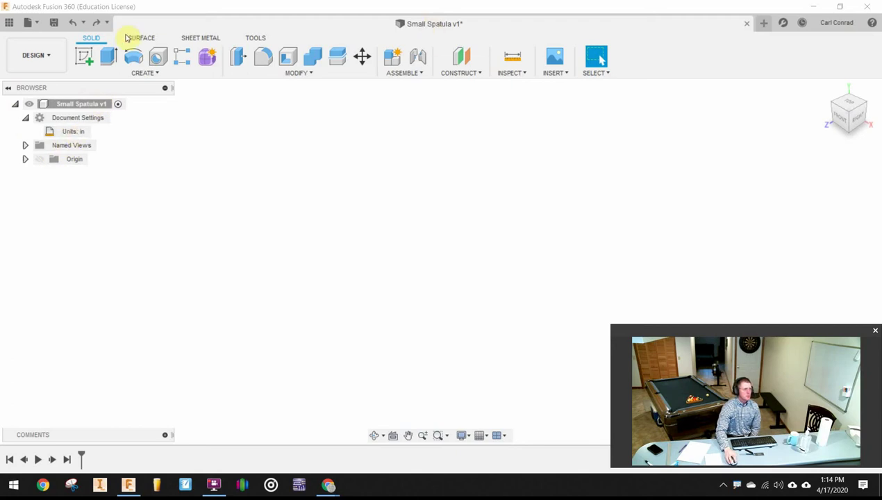
Start a new sketch on the XY front plane of the Small Spatula design.
click(85, 57)
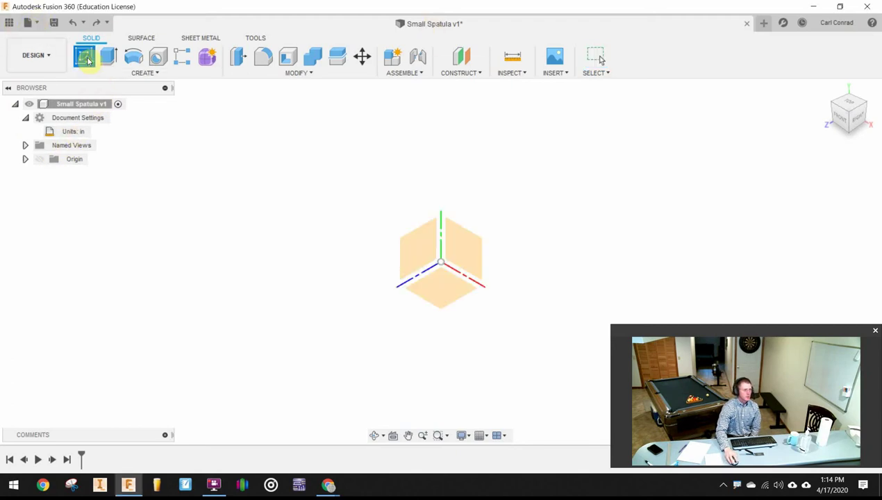
click(452, 250)
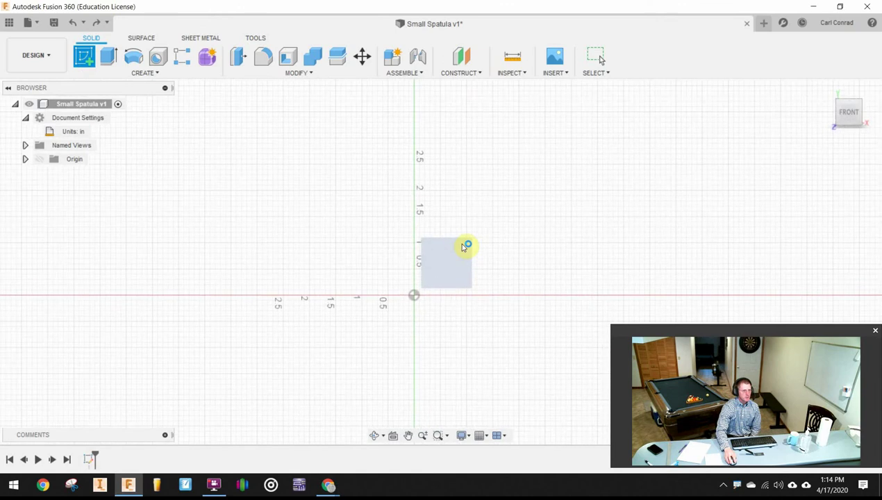
Draw a diagonal line down to the origin joined to a horizontal line running right.
click(84, 58)
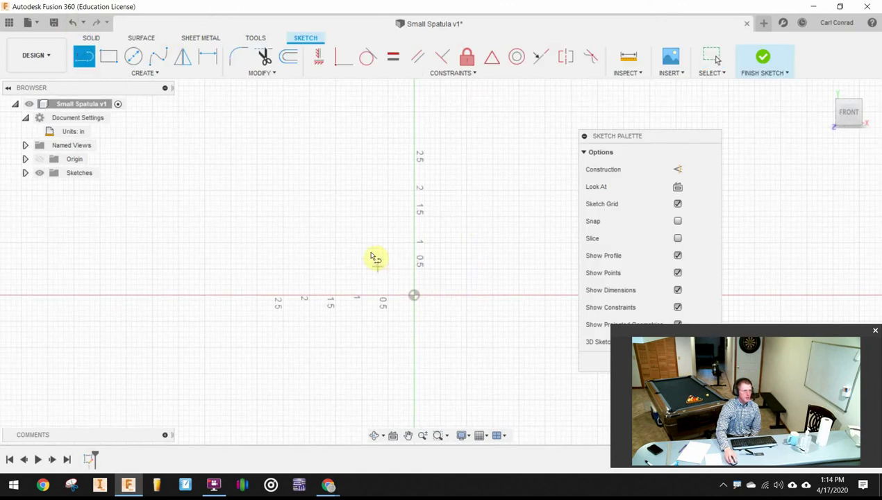
click(364, 247)
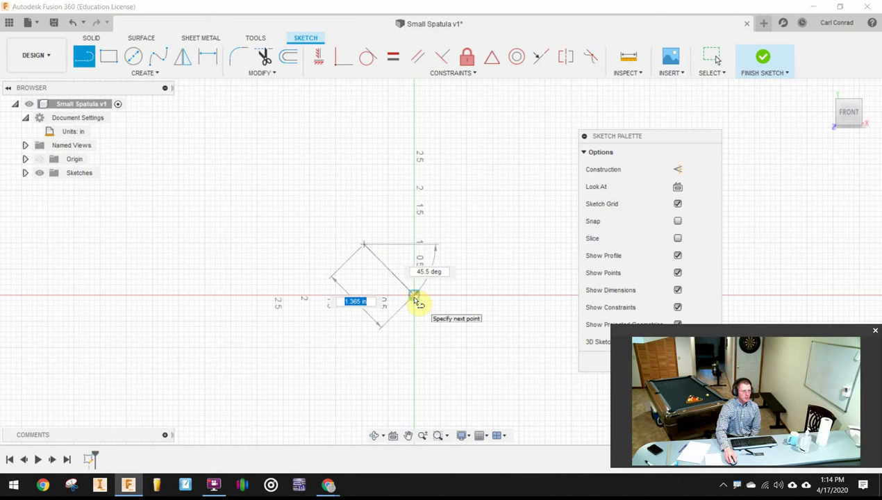
click(415, 297)
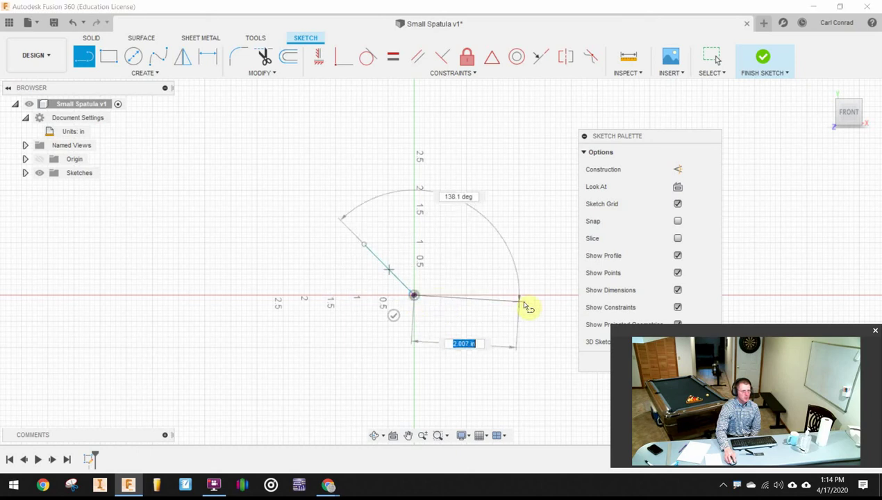
click(564, 304)
key(Escape)
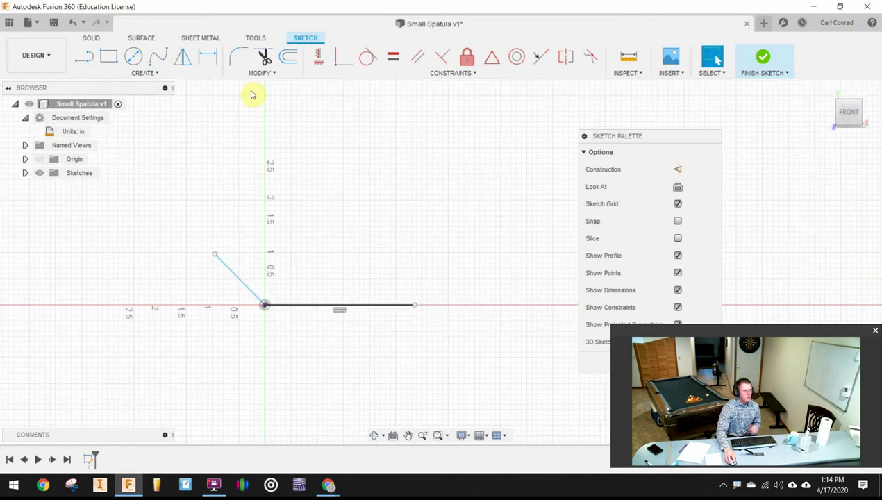
Dimension the horizontal line to 3.375 in and the angle between the lines to 135°.
click(209, 59)
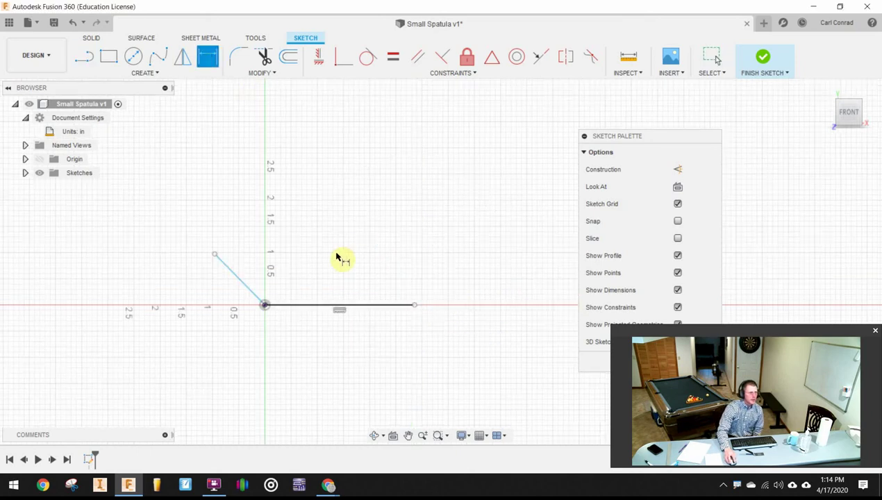
click(340, 305)
click(342, 334)
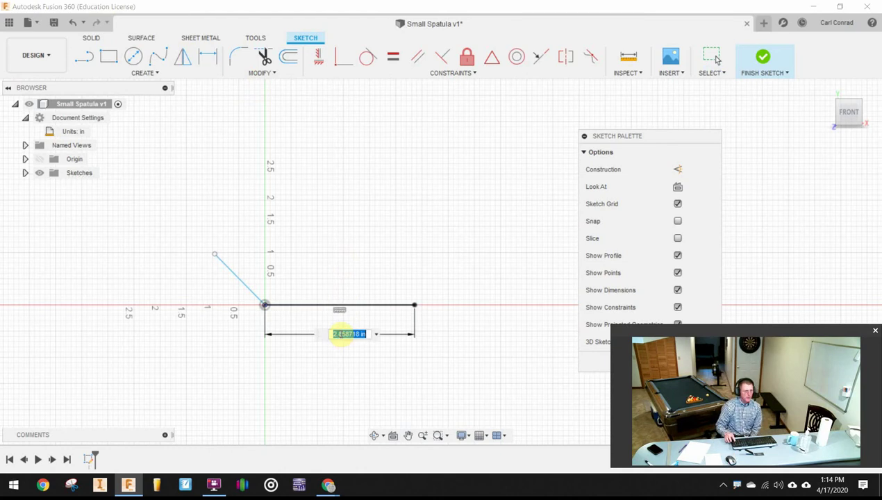
text(3.375)
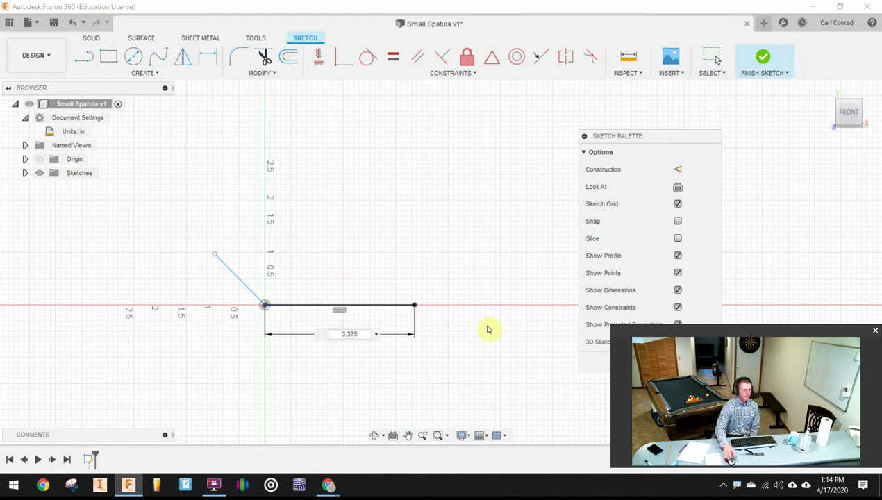
key(Return)
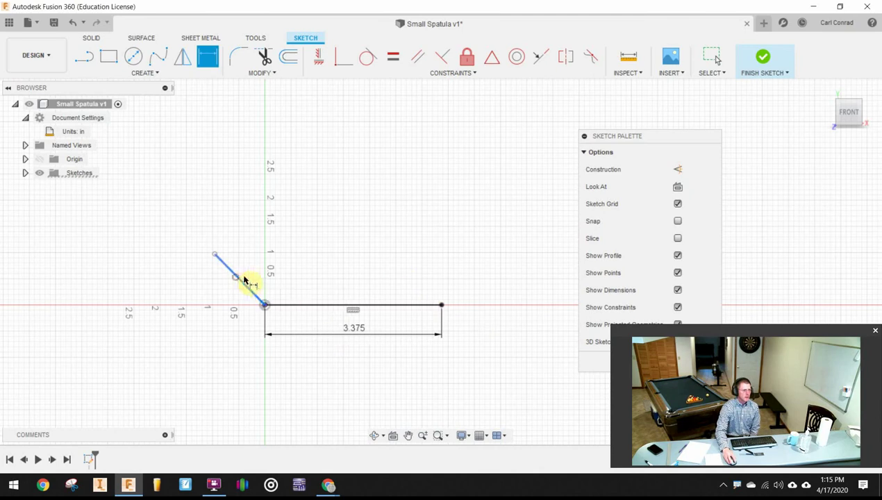
click(244, 279)
click(292, 304)
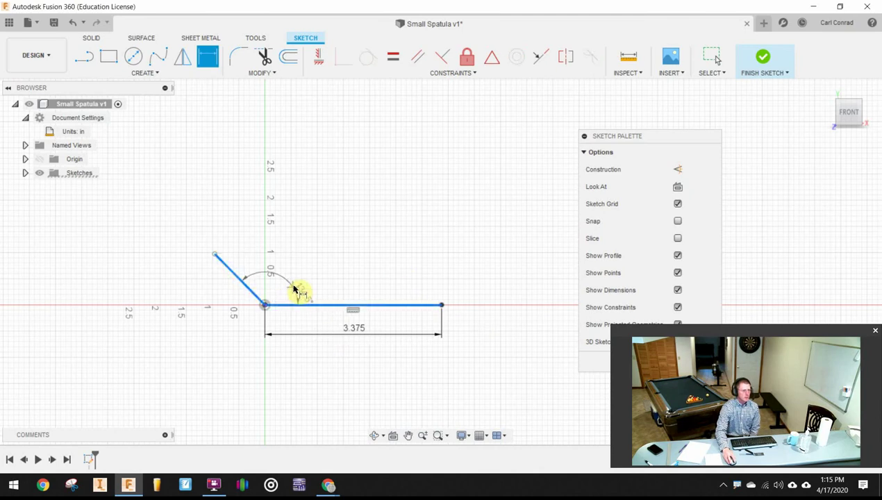
click(292, 287)
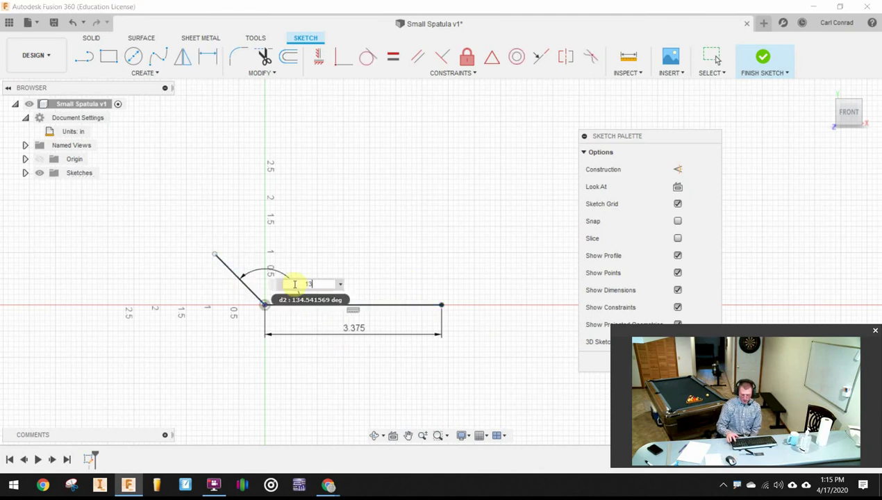
text(135)
key(Return)
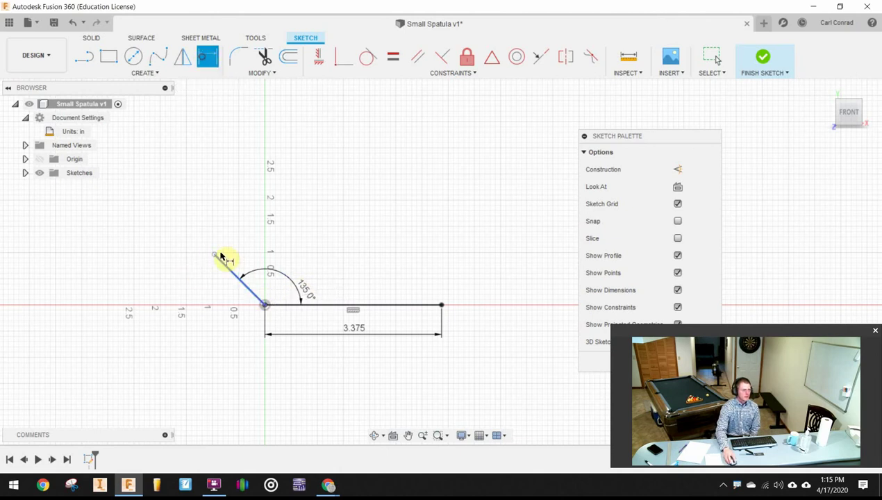
Place the diagonal's upper end 1.00 in horizontally from the origin.
click(215, 258)
click(265, 306)
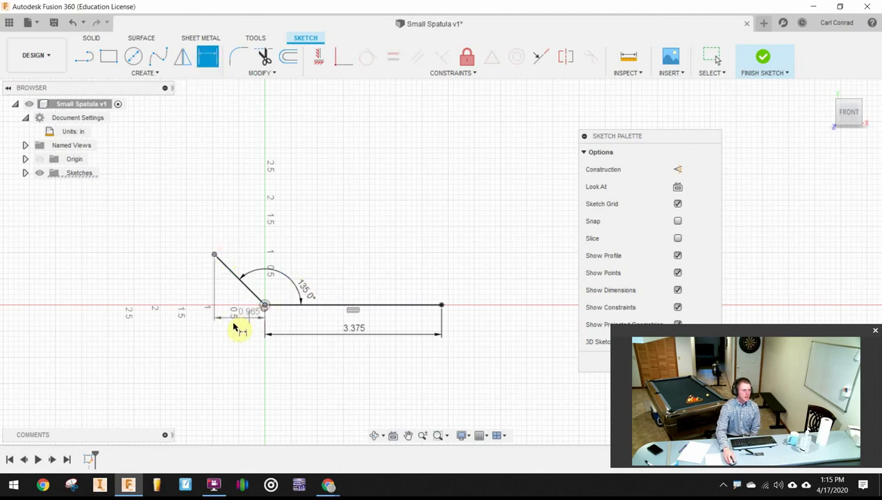
click(228, 334)
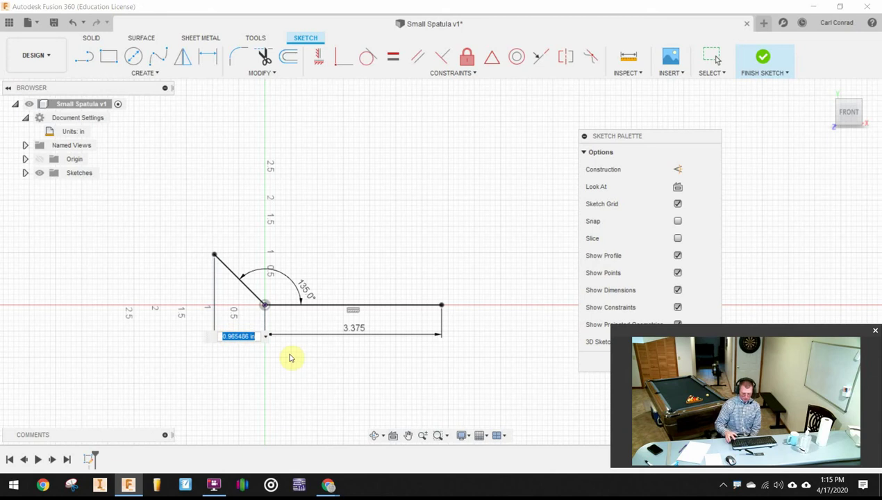
text(1)
key(Return)
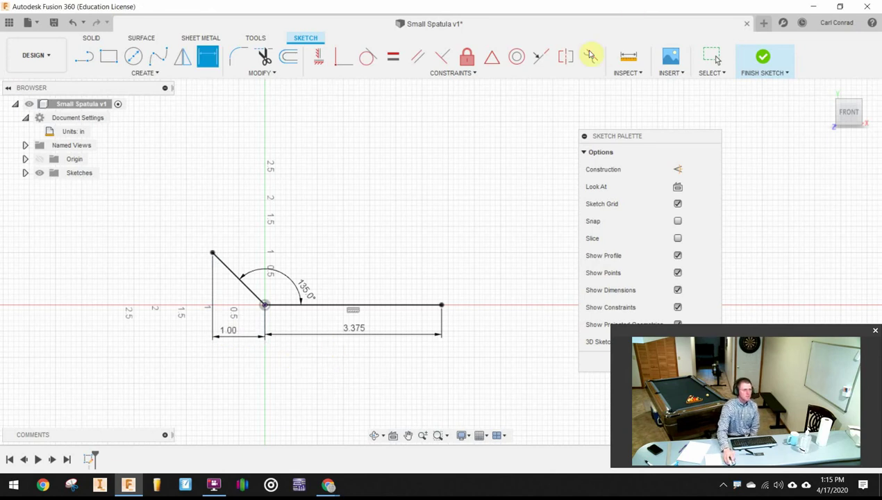
scroll(349, 264, up, 2)
mouse_move(323, 290)
middle_down()
mouse_move(394, 302)
mouse_move(363, 201)
middle_up()
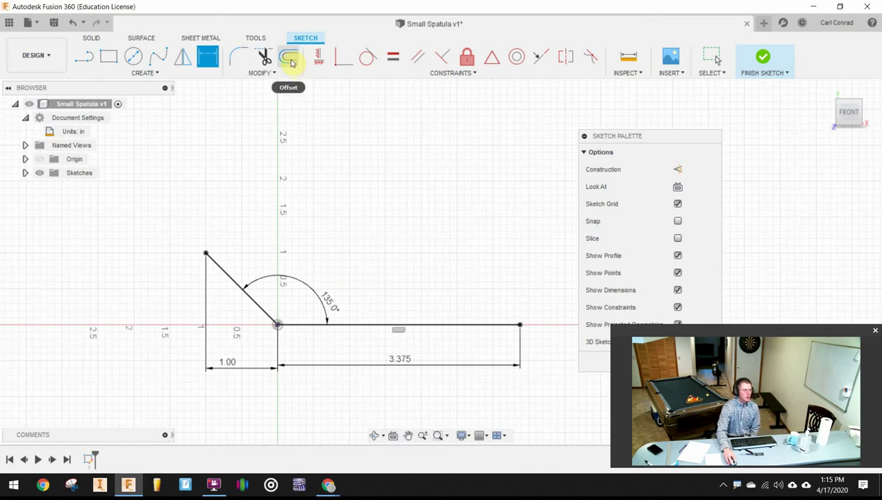
Offset the bent two-line chain by 0.03 in to give the blade its thickness.
click(291, 59)
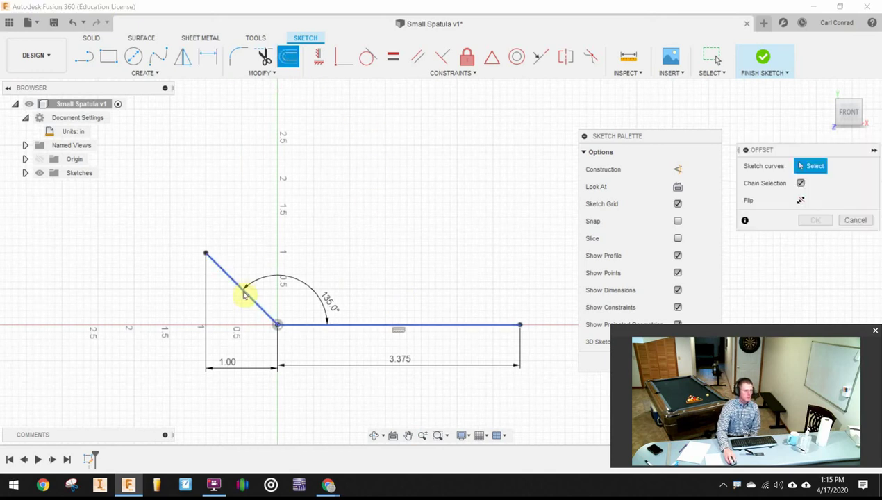
click(244, 295)
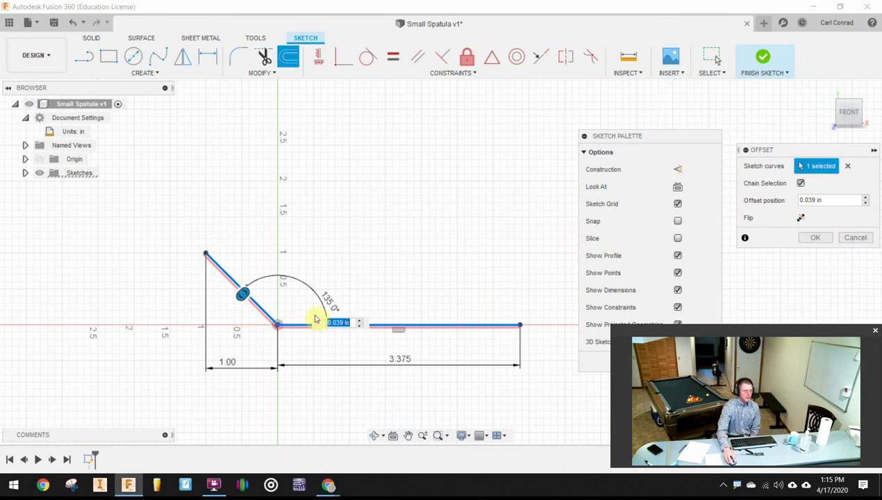
text(0.03)
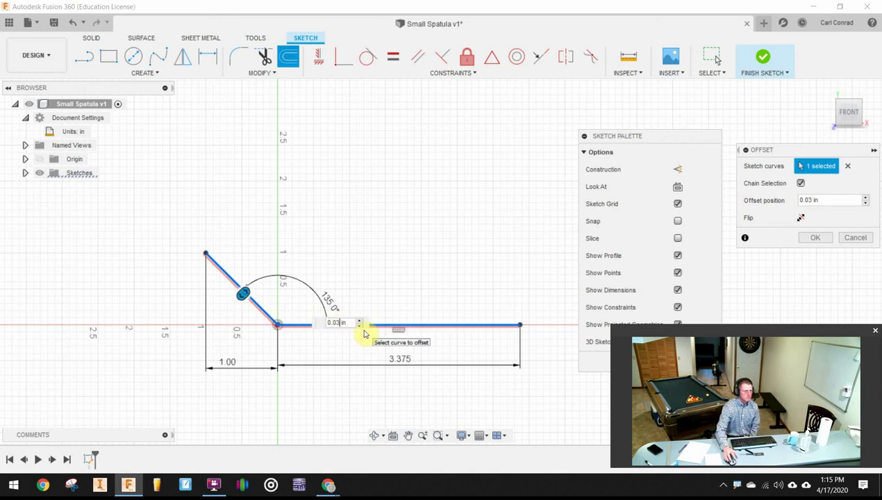
scroll(364, 334, up, 1)
key(Return)
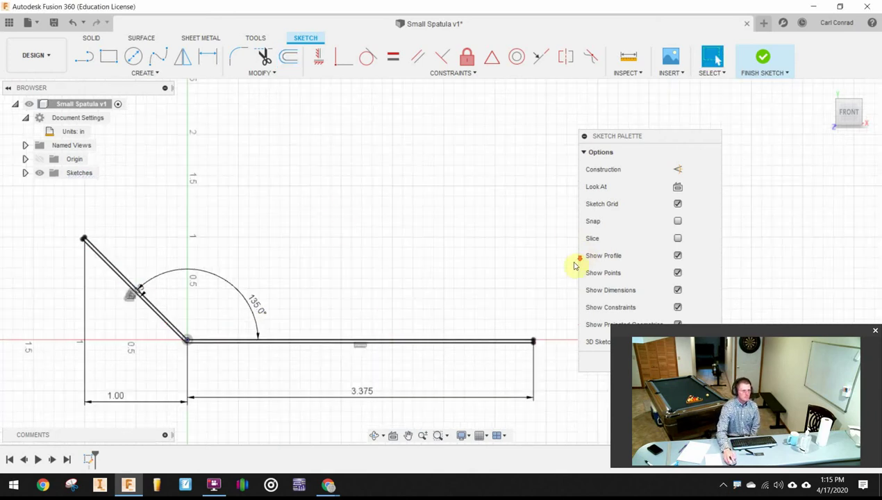
scroll(467, 370, up, 4)
middle_drag(423, 309, 144, 289)
Draw a short line capping the top end of the doubled bent profile.
click(84, 57)
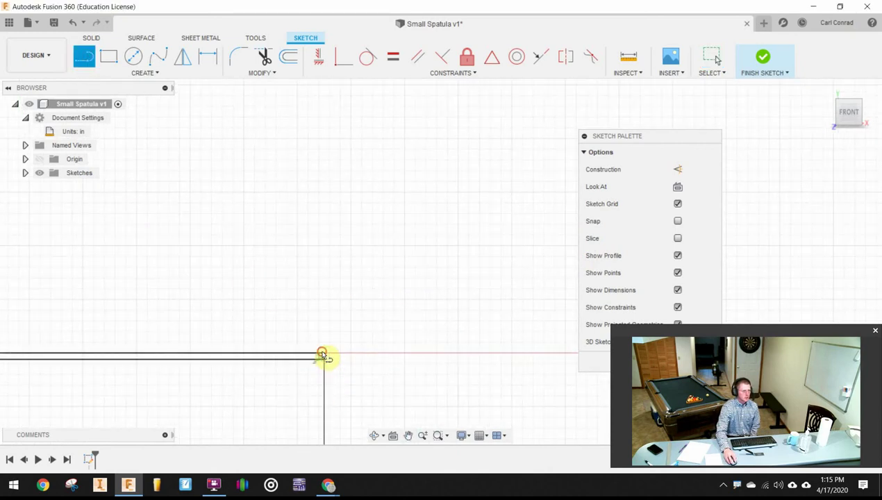
scroll(304, 295, down, 3)
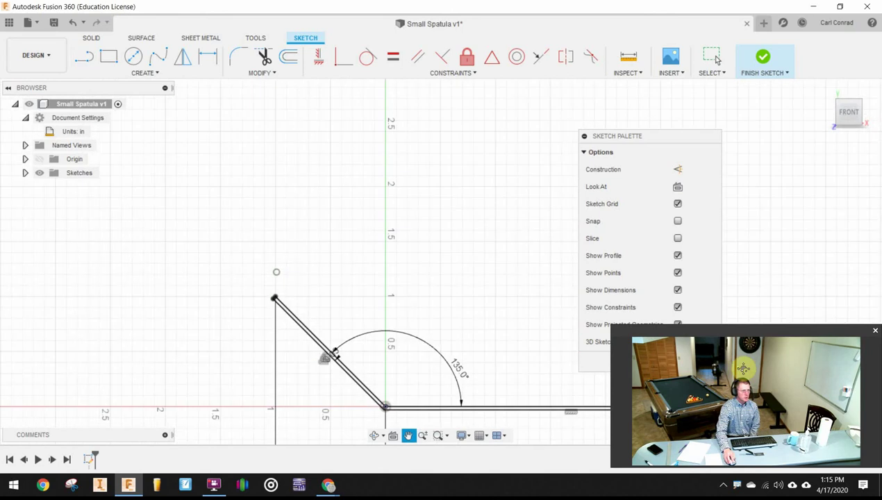
scroll(195, 299, up, 3)
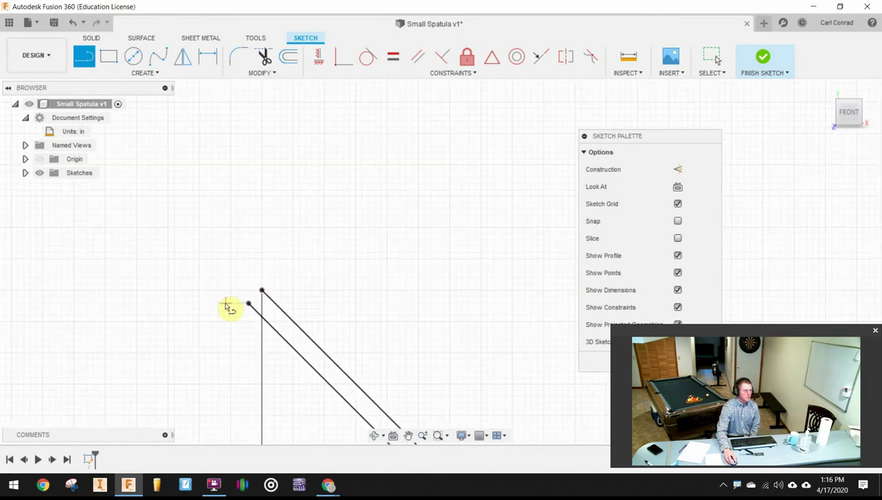
click(248, 305)
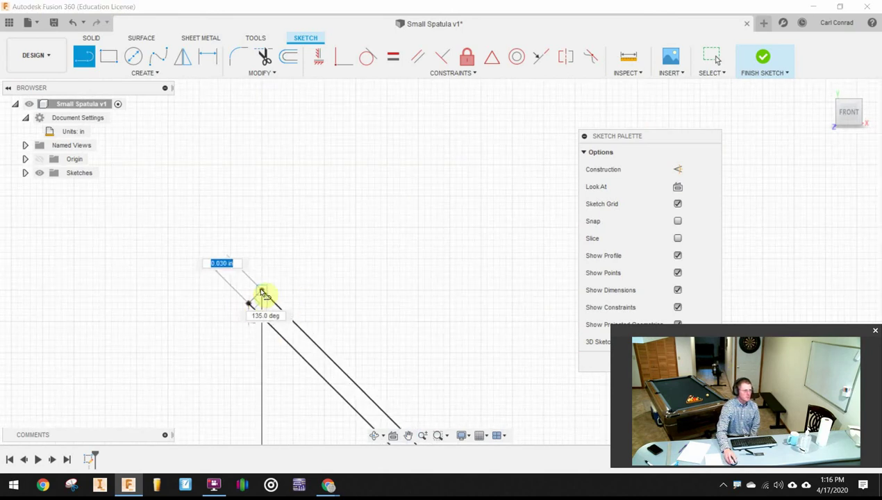
click(261, 291)
Finish the sketch and return to the angled home view.
click(773, 61)
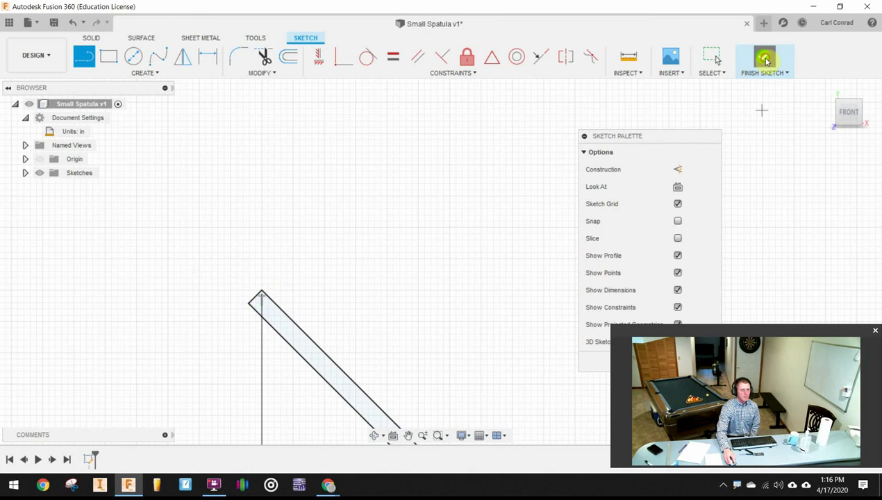
mouse_move(707, 183)
middle_down()
mouse_move(770, 193)
mouse_move(631, 193)
mouse_move(362, 142)
middle_up()
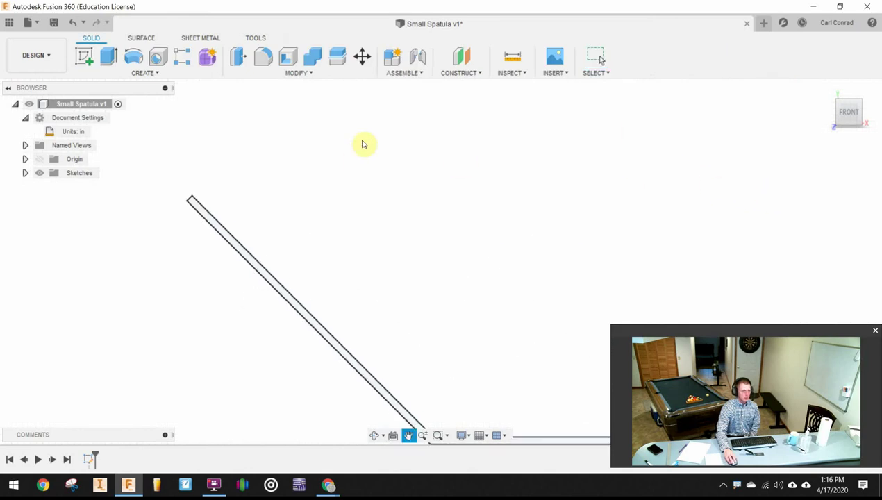
scroll(490, 278, down, 2)
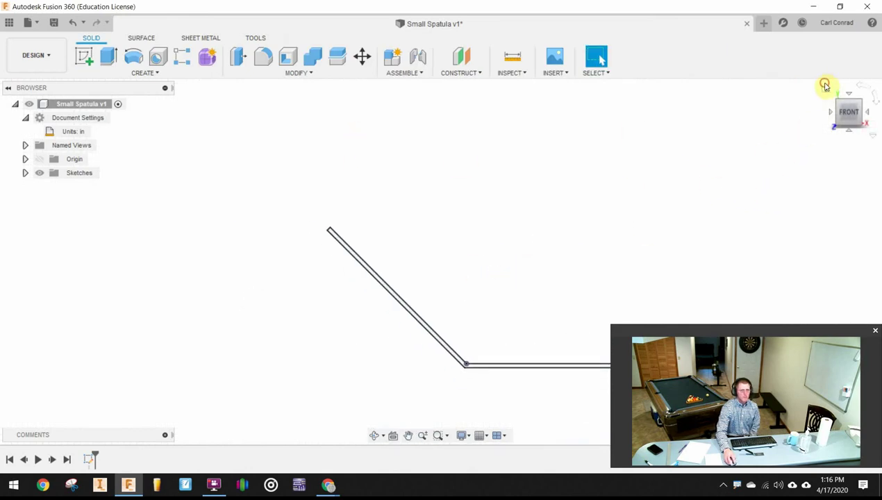
click(826, 91)
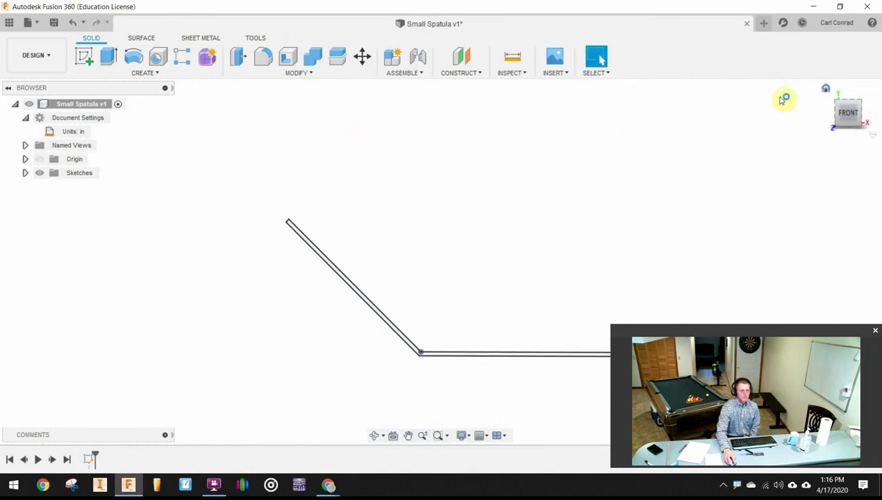
Extrude the bent profile symmetrically, 1.626 in whole length, into a thin blade body.
click(107, 58)
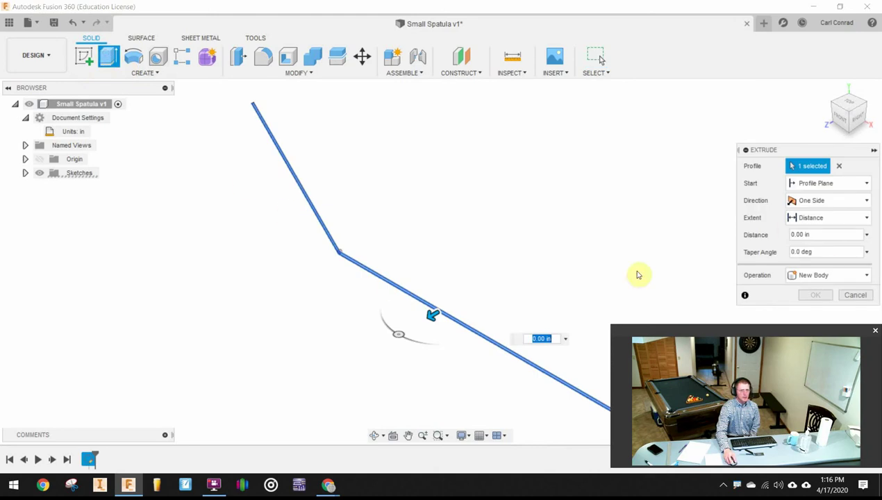
click(846, 206)
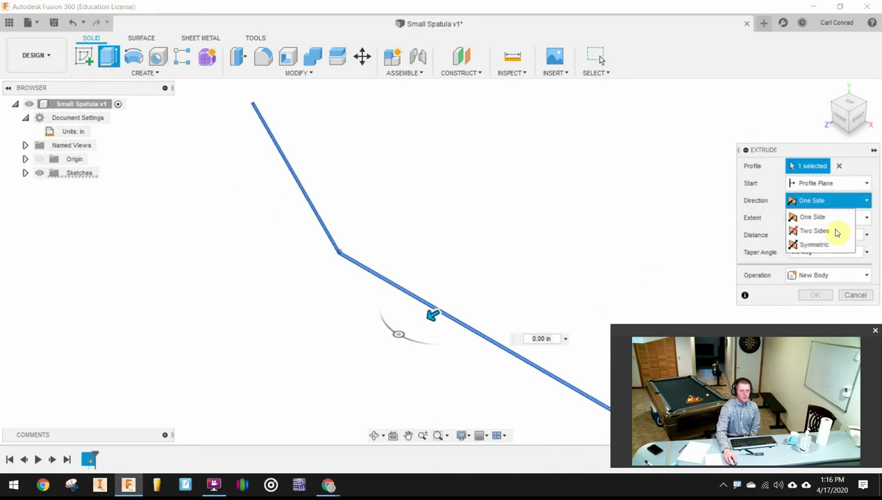
click(826, 246)
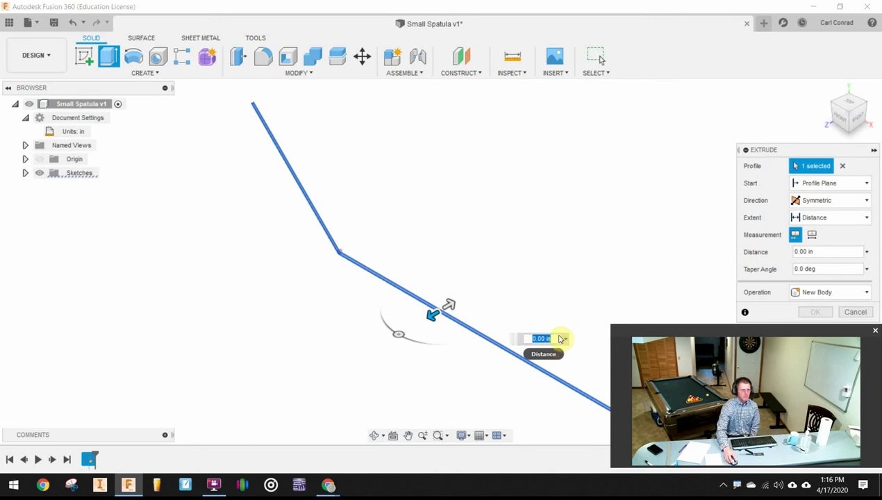
text(1.626)
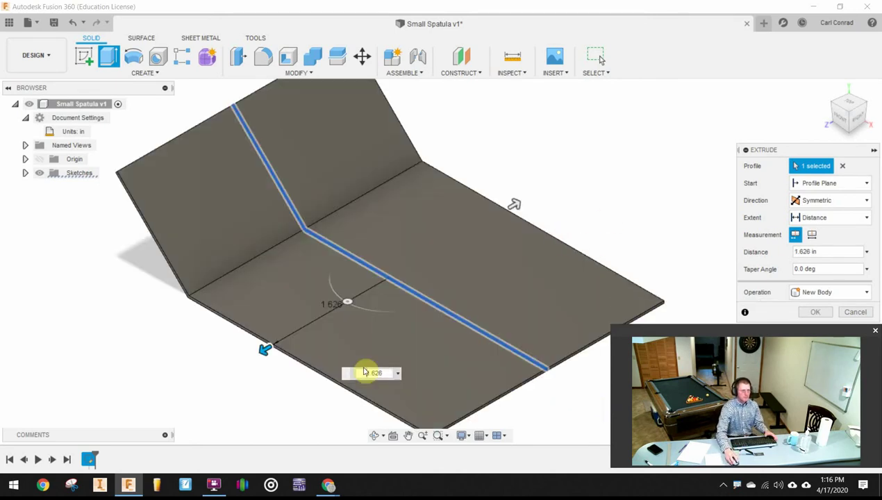
click(812, 234)
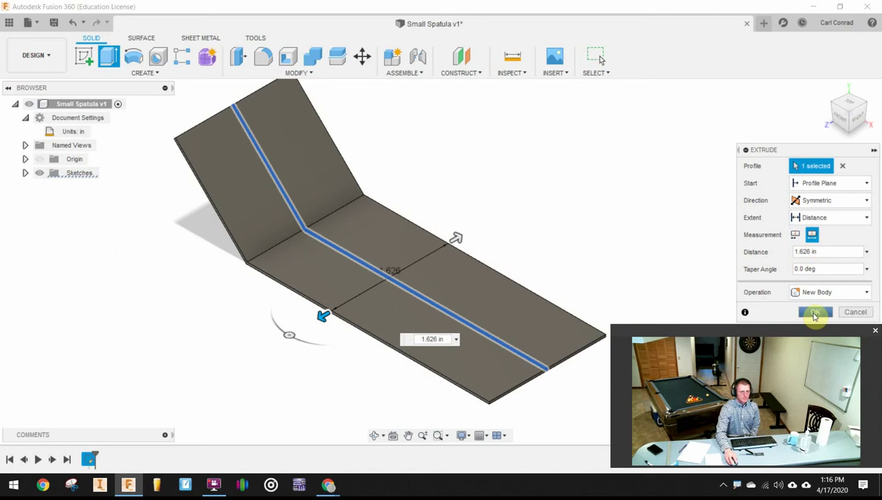
click(815, 313)
mouse_move(583, 250)
middle_down()
mouse_move(574, 264)
mouse_move(576, 255)
middle_up()
scroll(576, 258, down, 3)
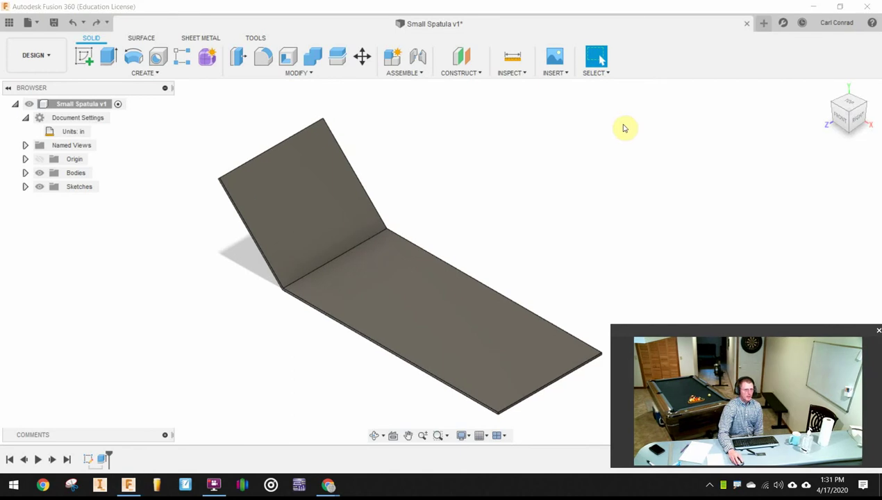
Sketch two slanted lines on the upturned face, running from the side edges to the top edge.
click(312, 190)
click(85, 58)
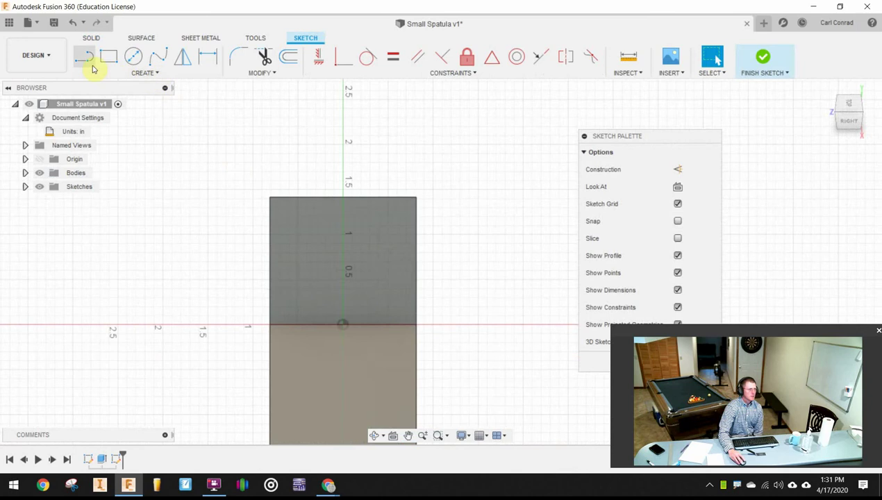
click(84, 57)
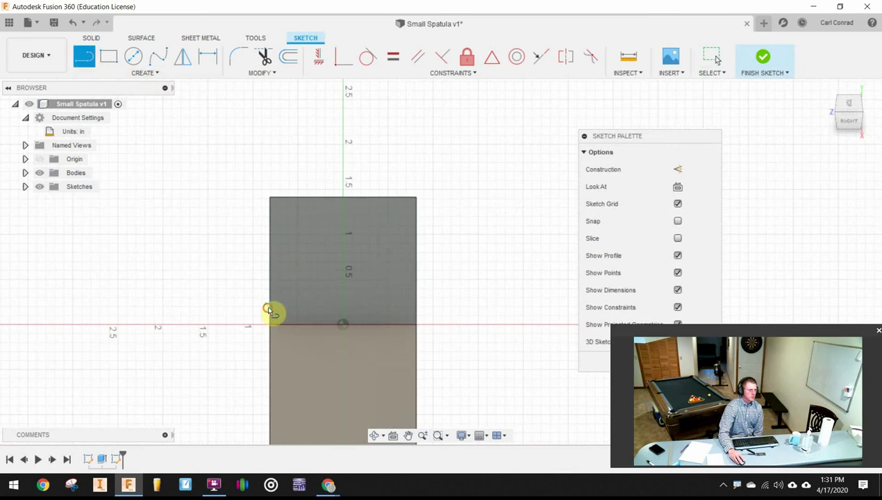
click(270, 308)
double_click(314, 199)
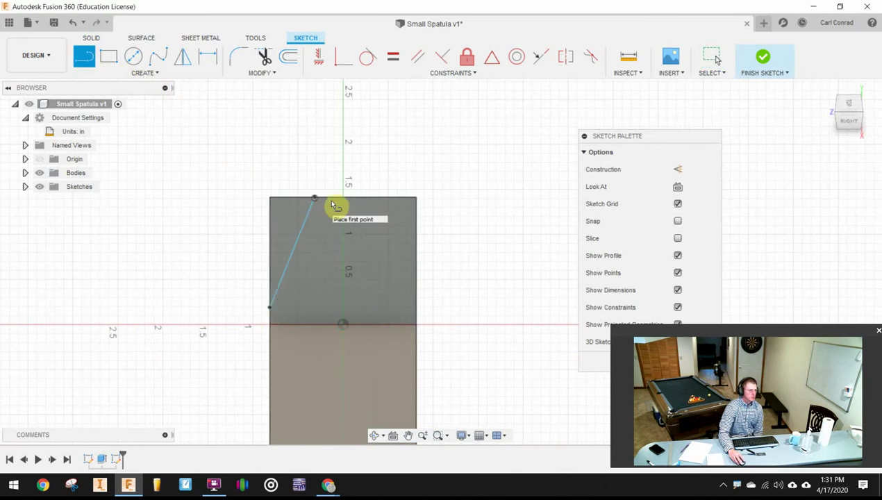
click(373, 197)
double_click(416, 308)
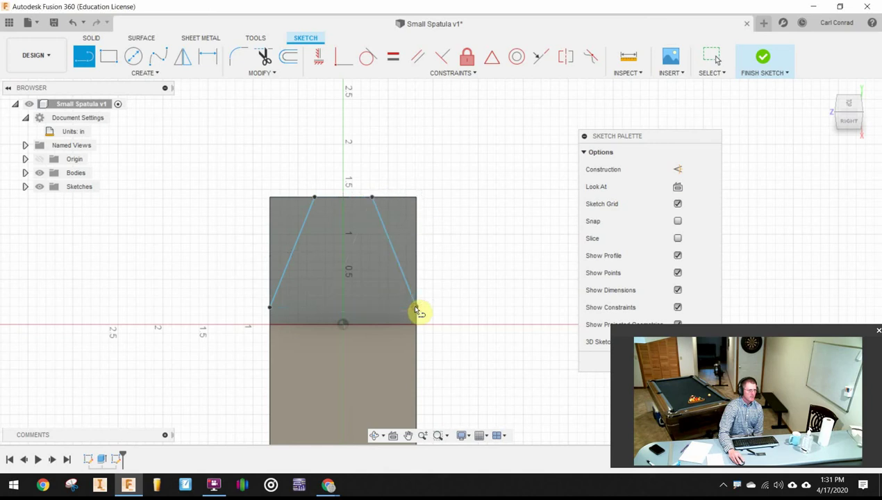
Dimension both lines' lower endpoints 0.125 in above the bottom corners.
click(207, 57)
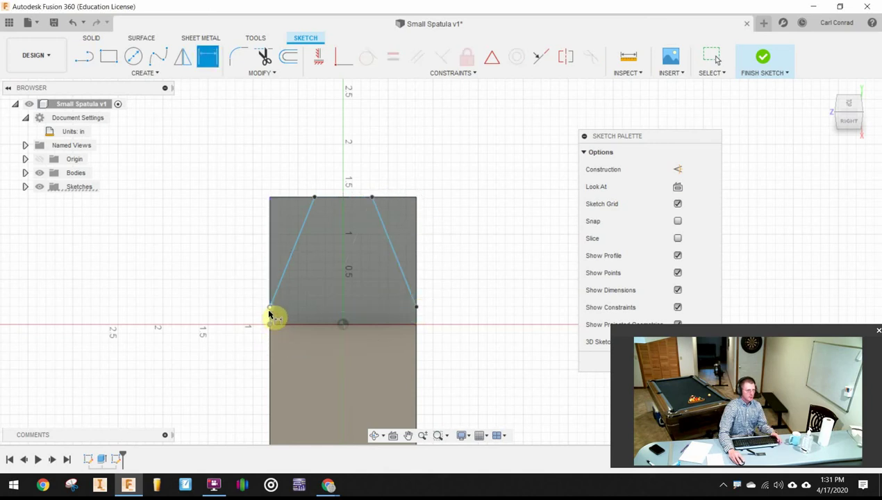
click(271, 310)
click(236, 316)
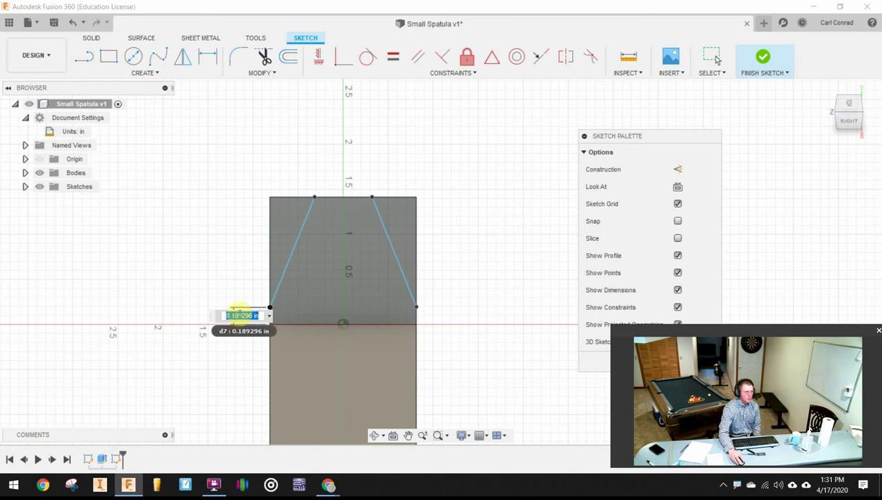
text(.125)
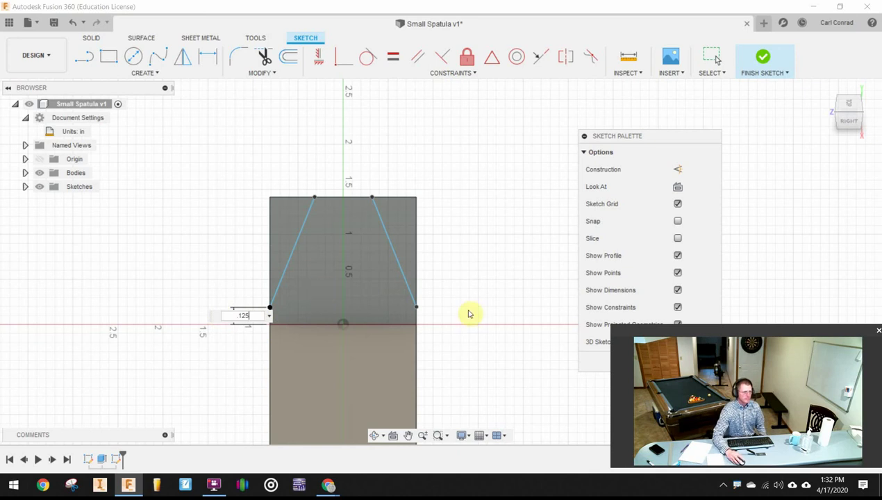
click(457, 311)
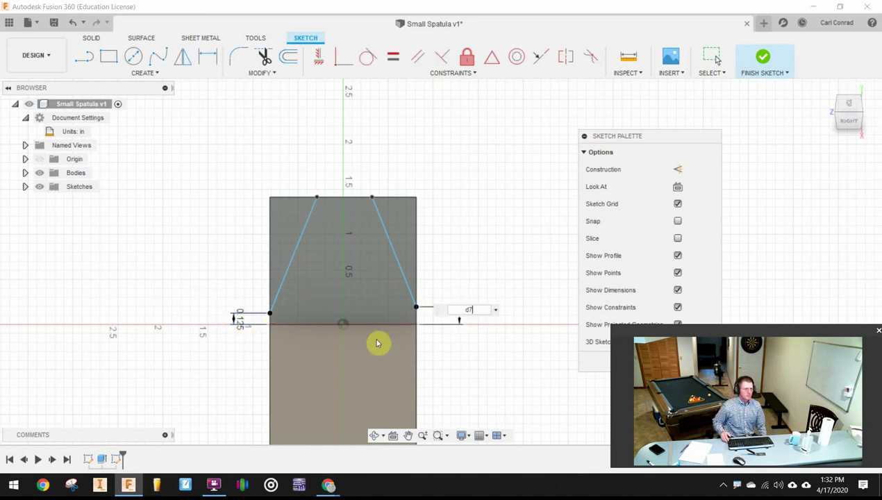
key(Return)
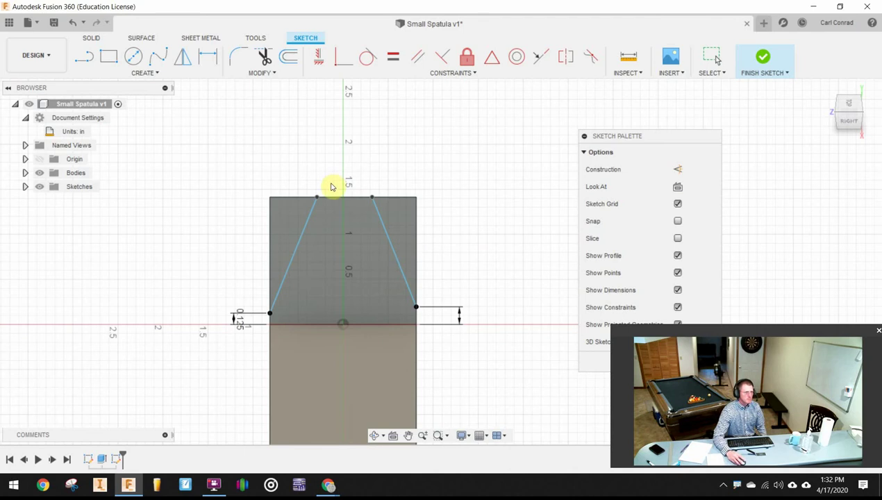
Set the lines 0.625 in apart at the top and constrain them equal in length.
click(317, 198)
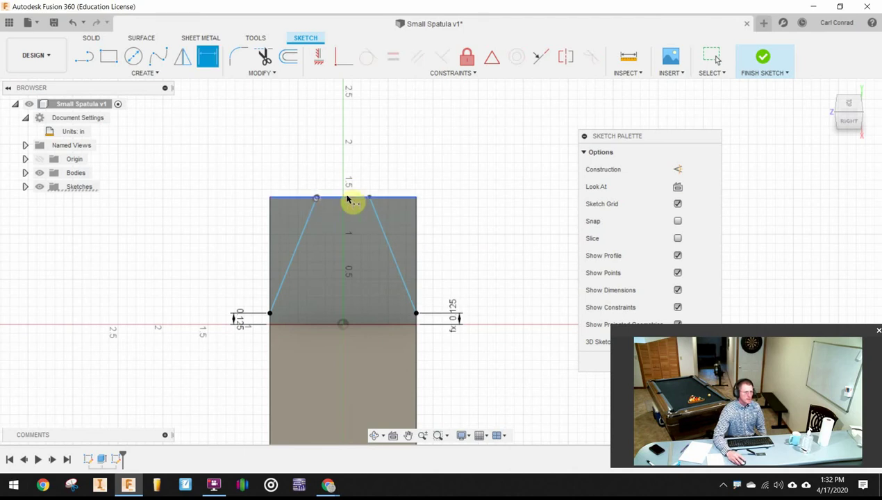
click(369, 198)
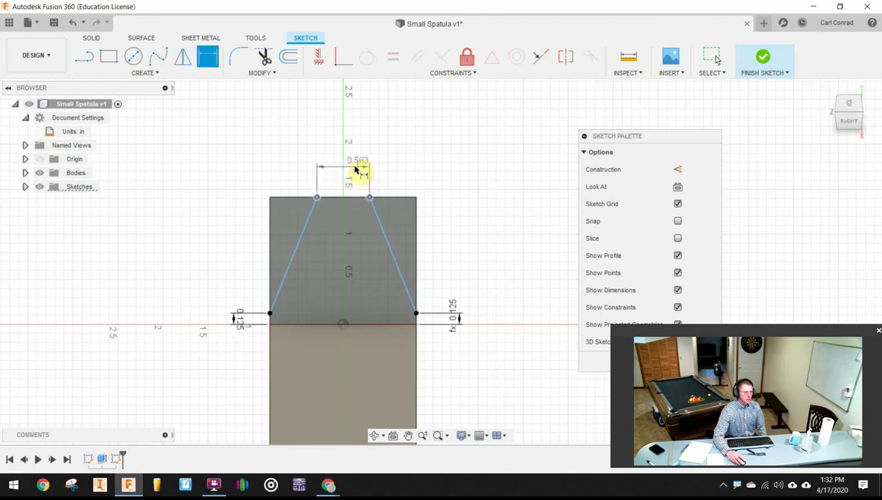
click(355, 170)
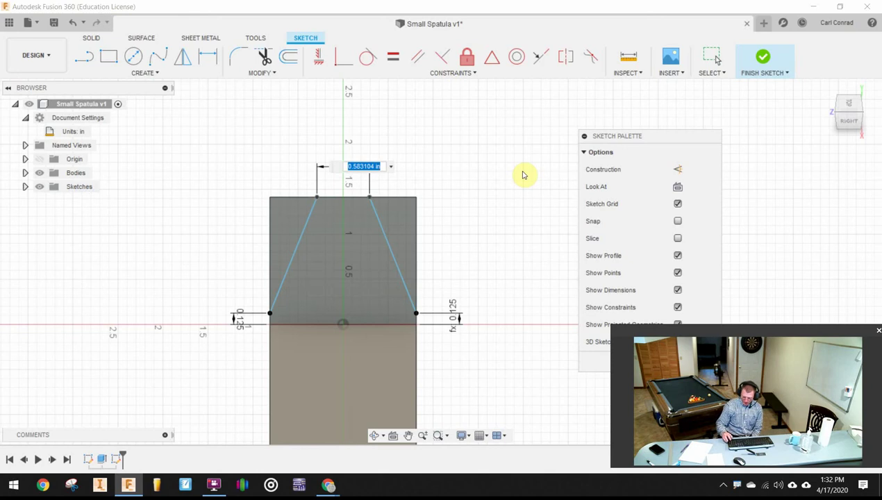
text(.625)
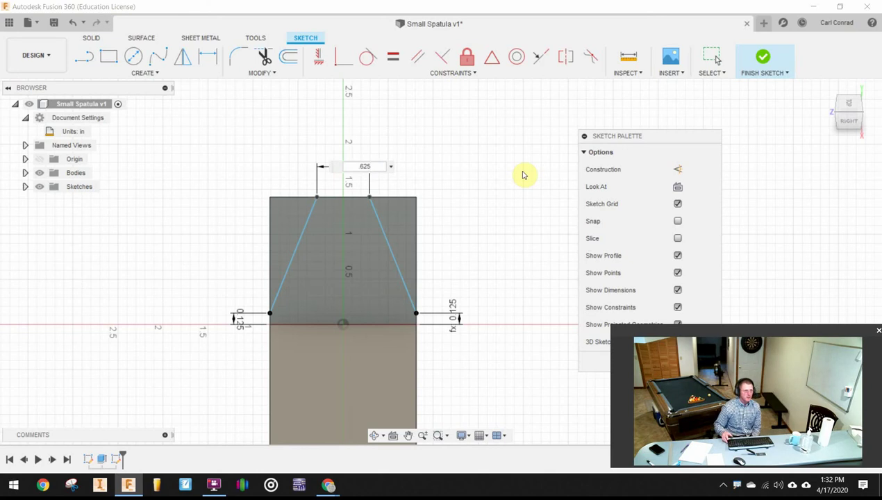
key(Return)
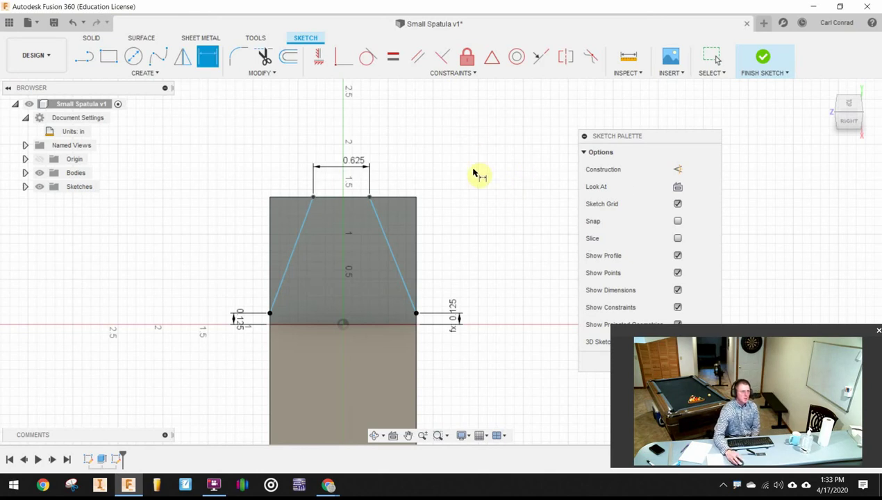
click(394, 62)
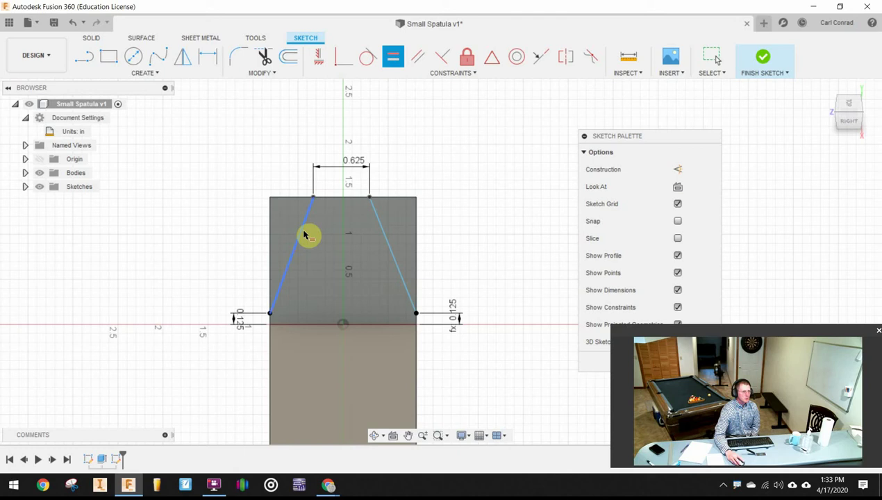
click(301, 230)
click(380, 226)
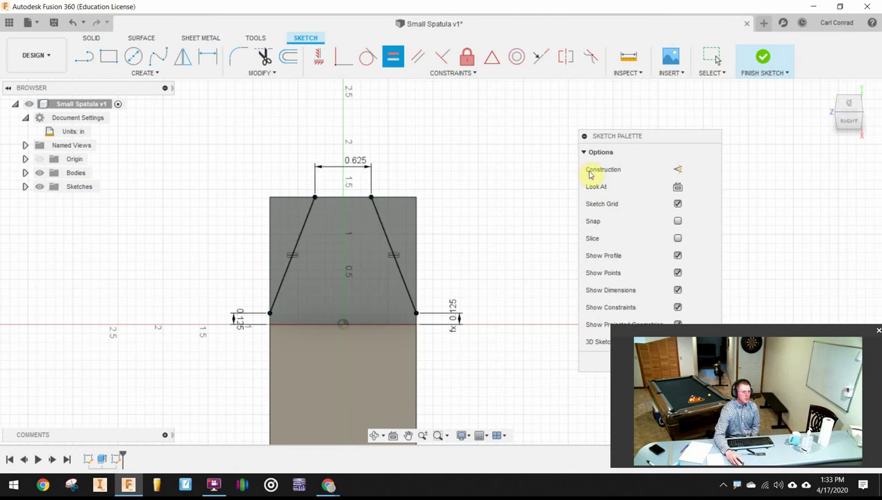
Cut both triangular side regions through all, tapering the blade into a narrow neck.
click(763, 58)
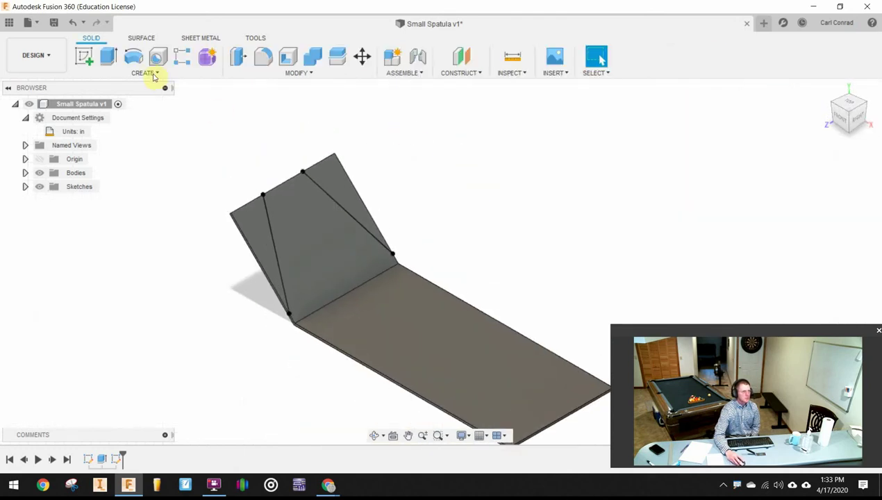
click(109, 55)
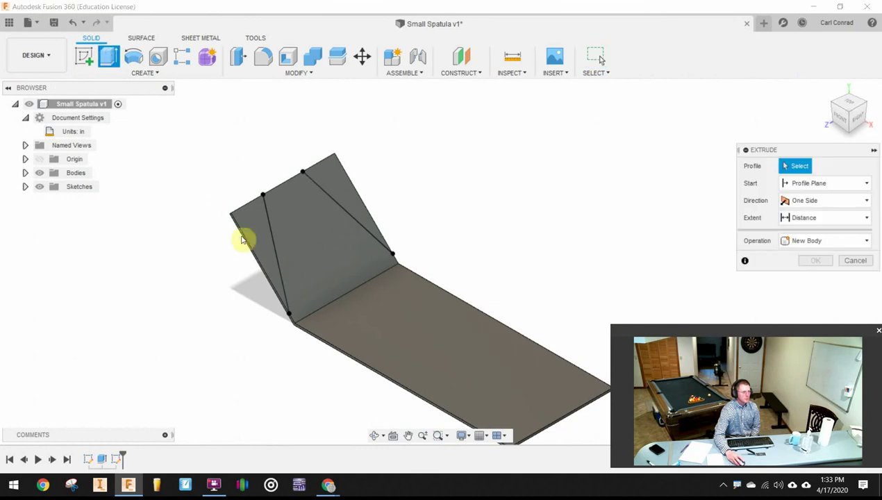
click(256, 226)
click(329, 181)
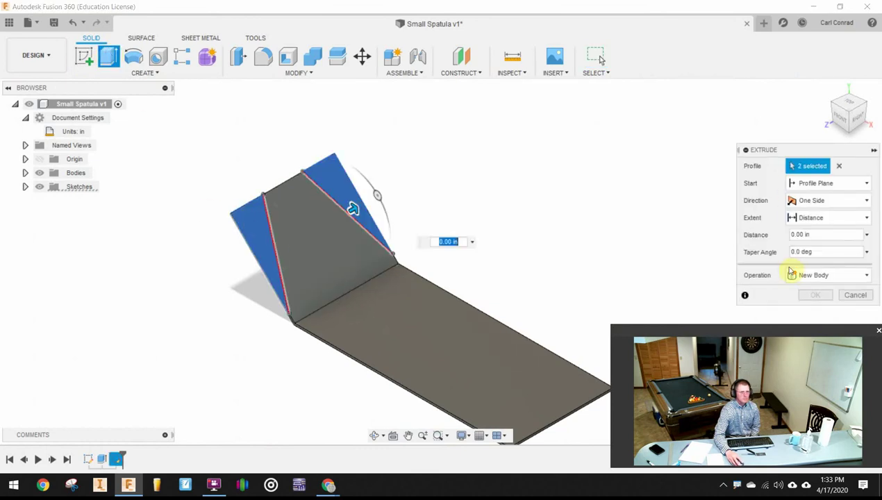
click(836, 273)
click(808, 307)
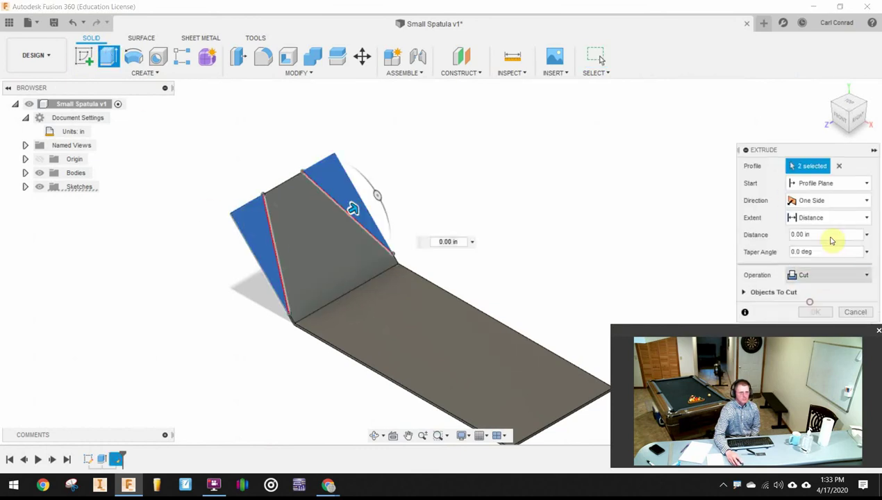
click(834, 217)
click(804, 263)
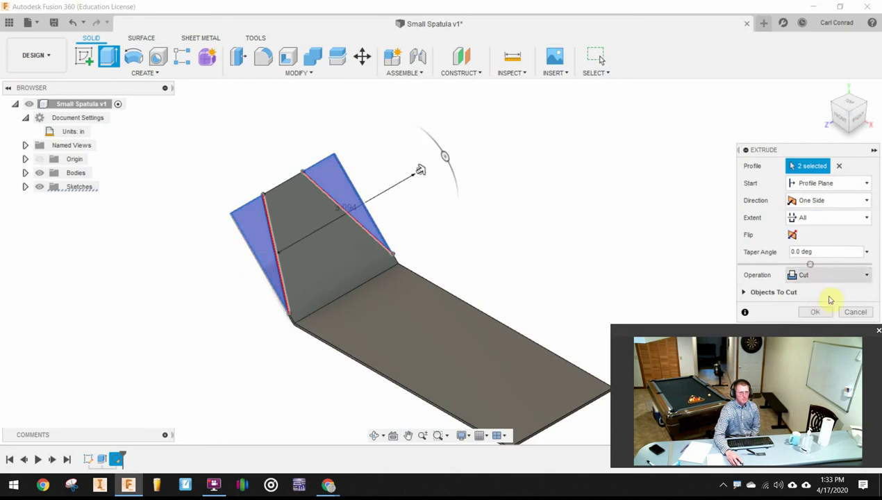
click(816, 312)
shift+middle_drag(567, 228, 522, 182)
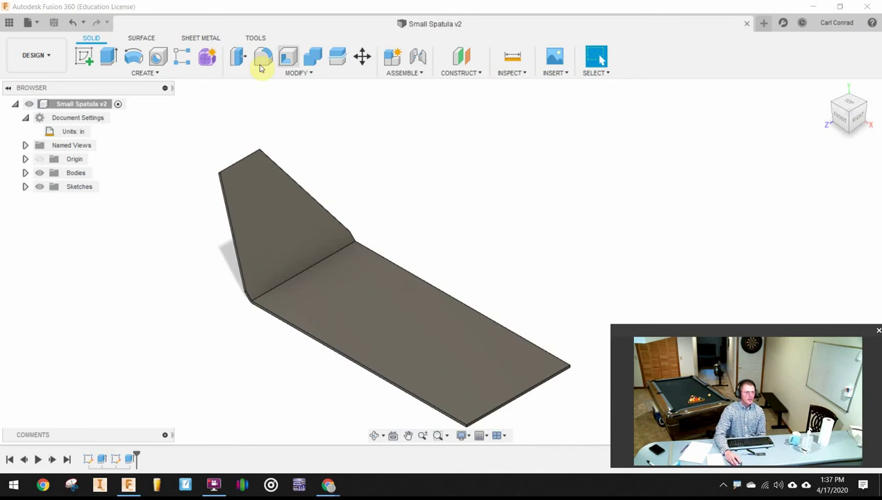
Fillet the inner bend edge with a 0.075 in radius.
click(305, 77)
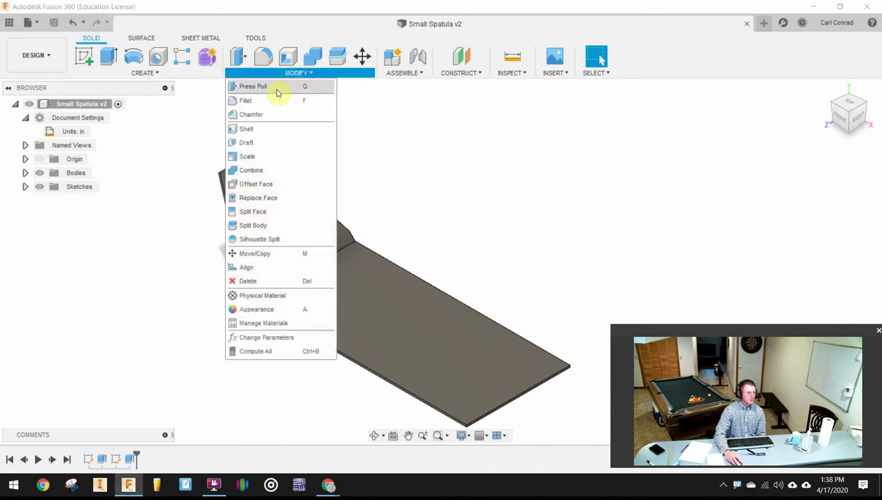
click(260, 104)
scroll(306, 285, up, 5)
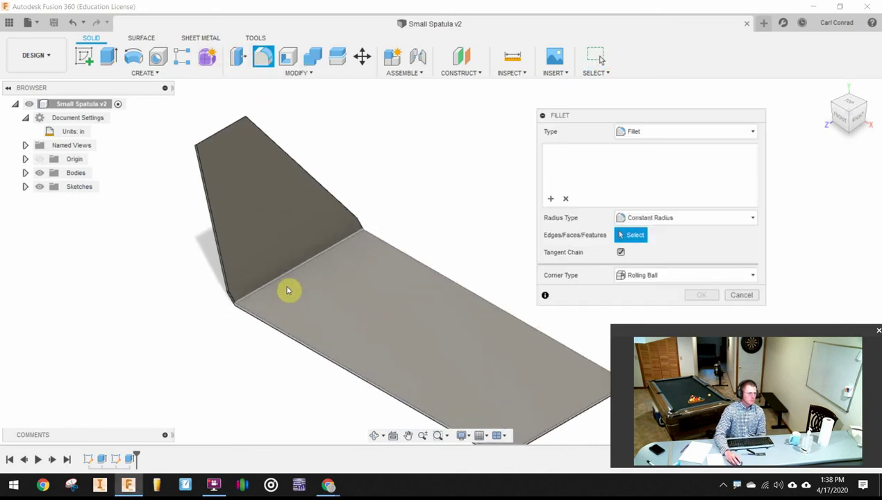
click(274, 275)
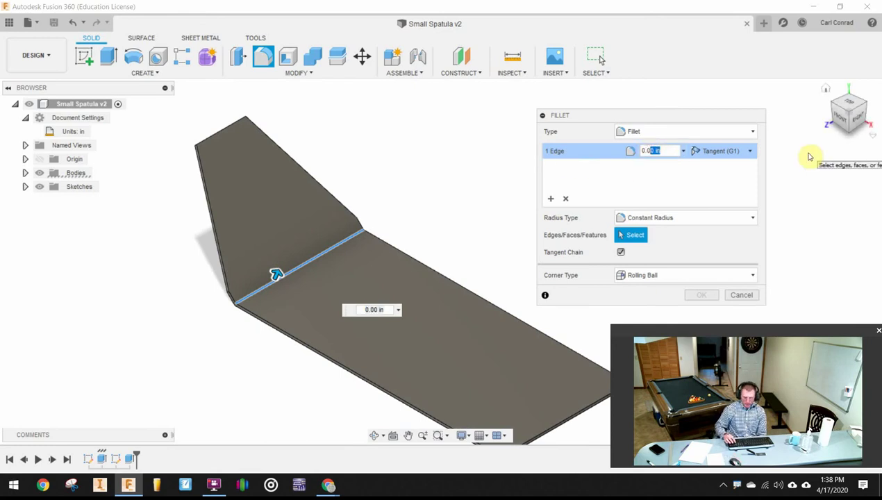
key(Return)
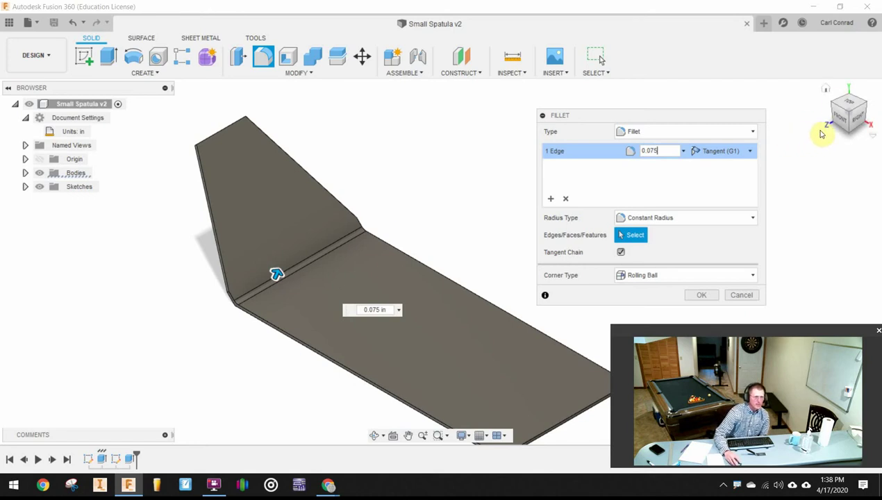
drag(842, 128, 457, 296)
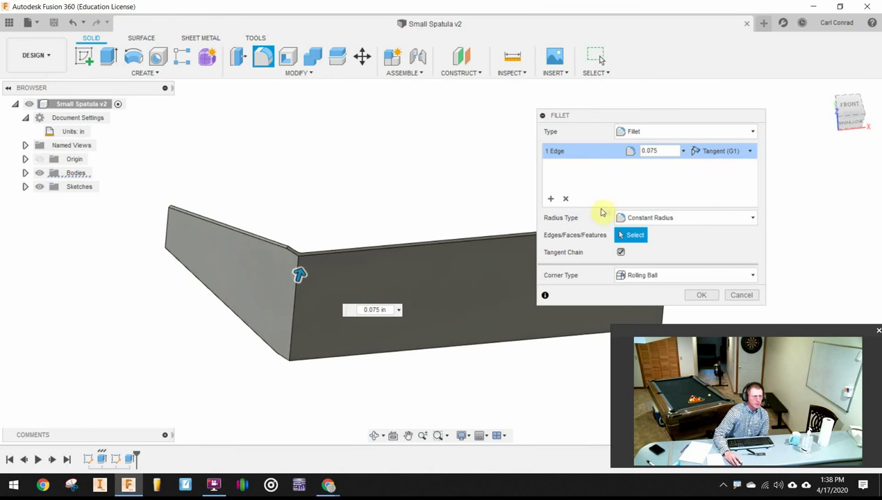
Add the outer bend edge as a second 0.075 in fillet group.
click(549, 199)
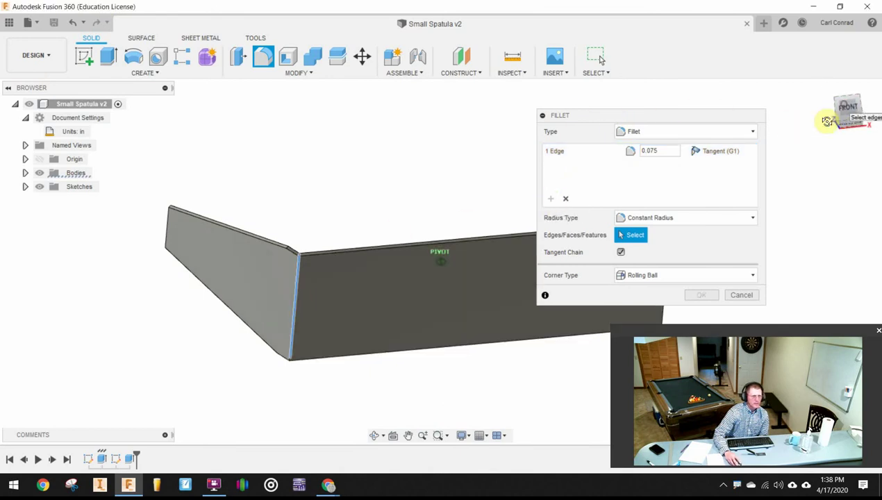
mouse_move(827, 118)
mouse_down()
mouse_move(811, 142)
mouse_move(825, 125)
mouse_up()
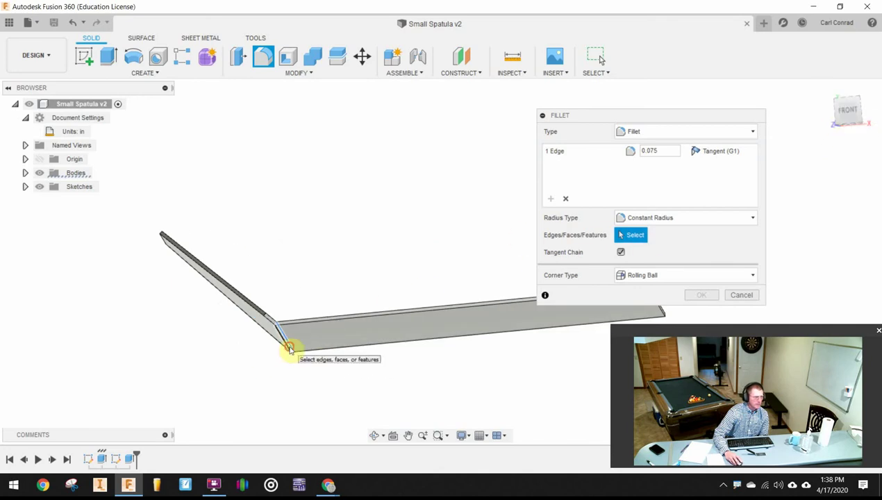
click(287, 350)
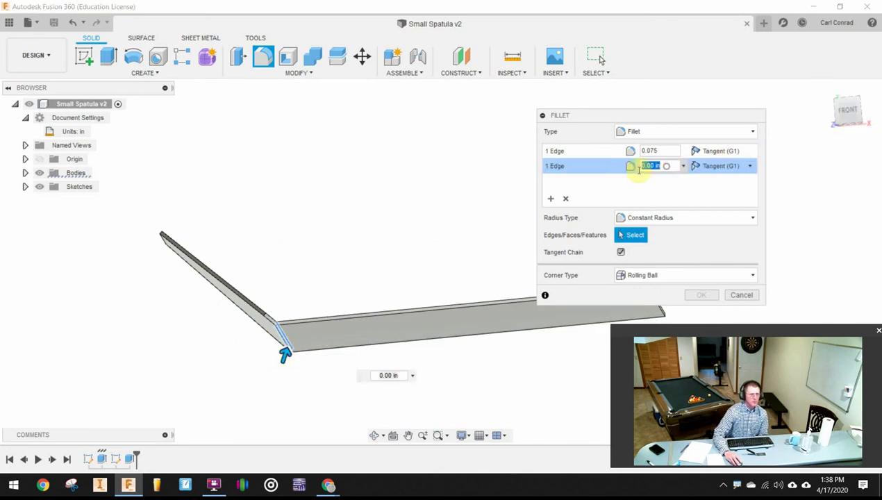
text(.07)
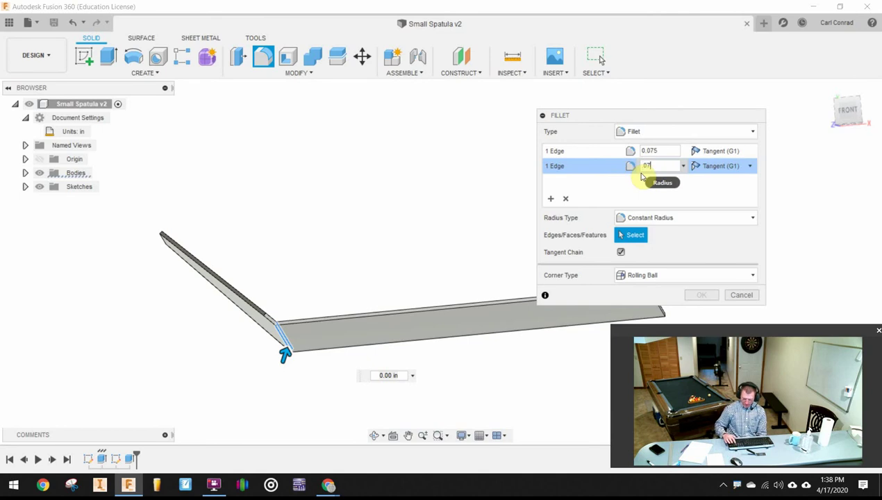
text(5)
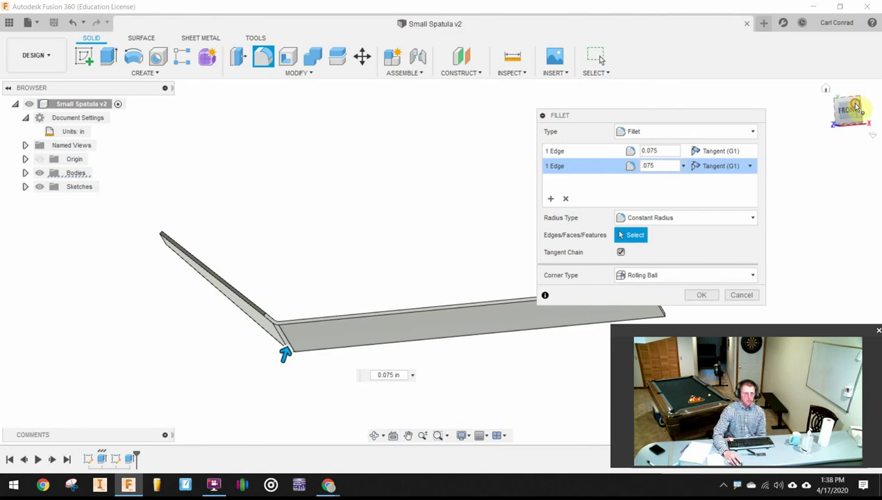
drag(856, 105, 814, 125)
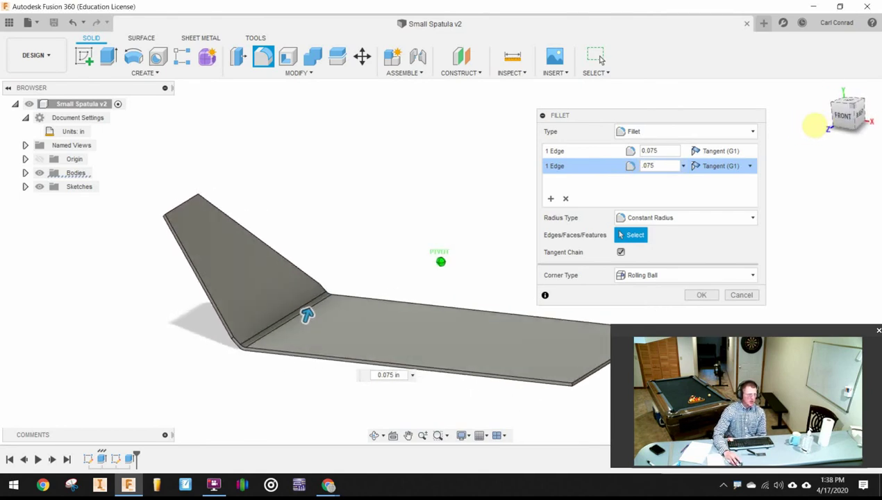
shift+middle_drag(356, 309, 248, 343)
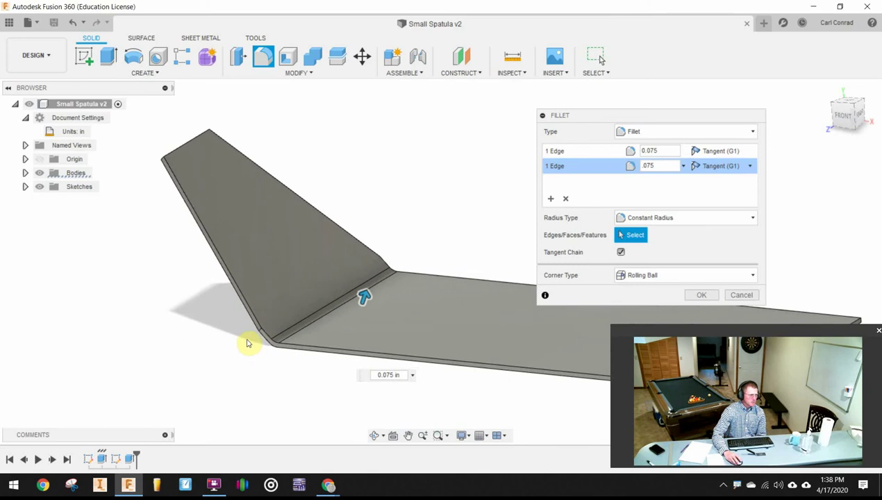
scroll(248, 343, up, 2)
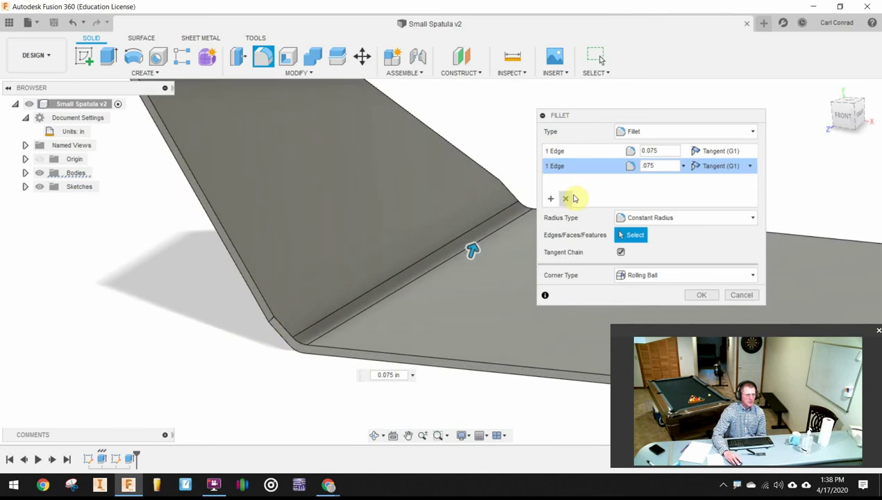
Add a fillet group rounding both tapered-neck corner edges at 0.125 in.
click(551, 199)
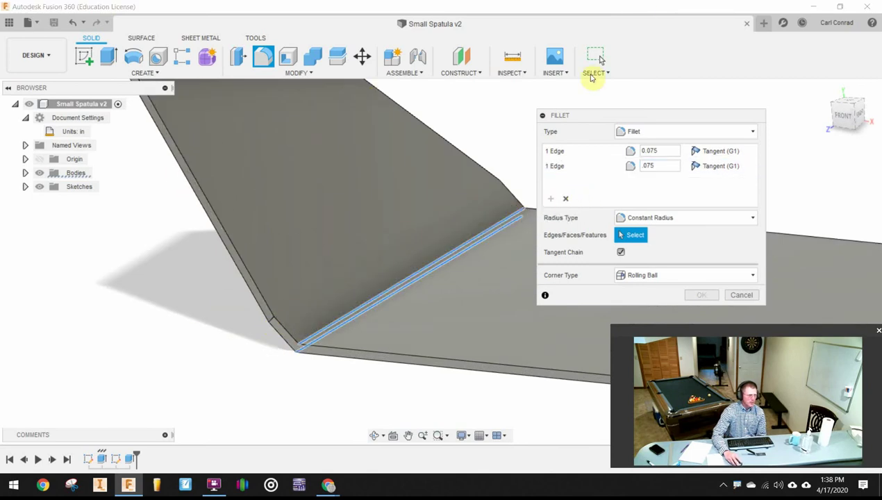
click(272, 324)
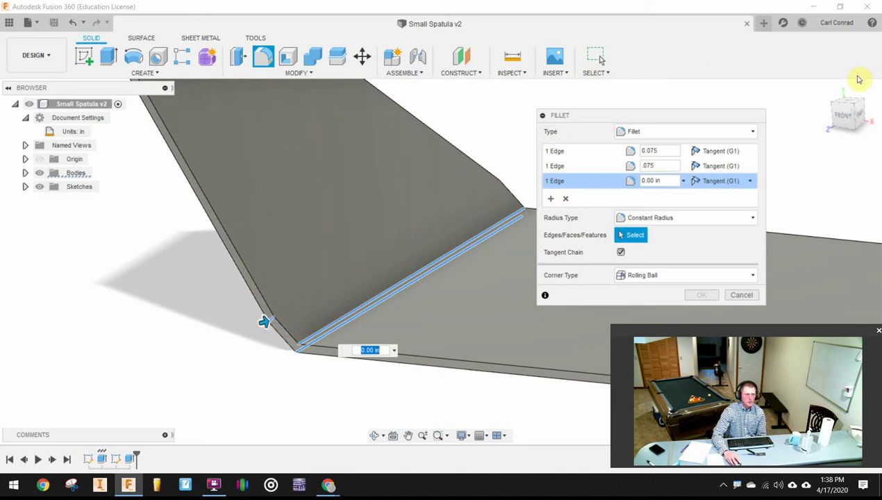
drag(864, 99, 795, 130)
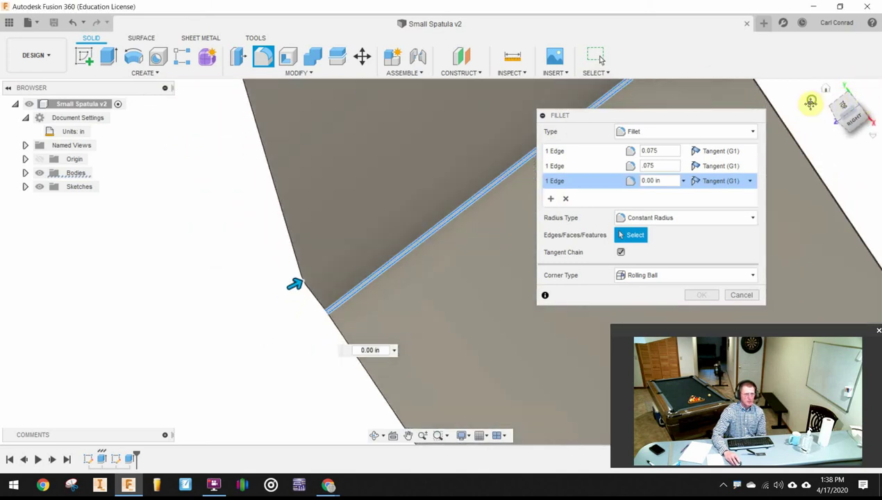
shift+middle_drag(810, 103, 500, 319)
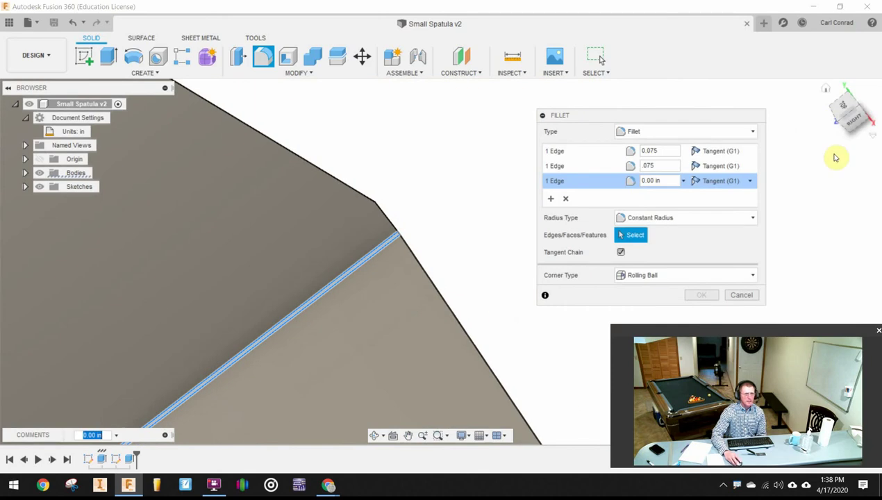
drag(860, 107, 699, 96)
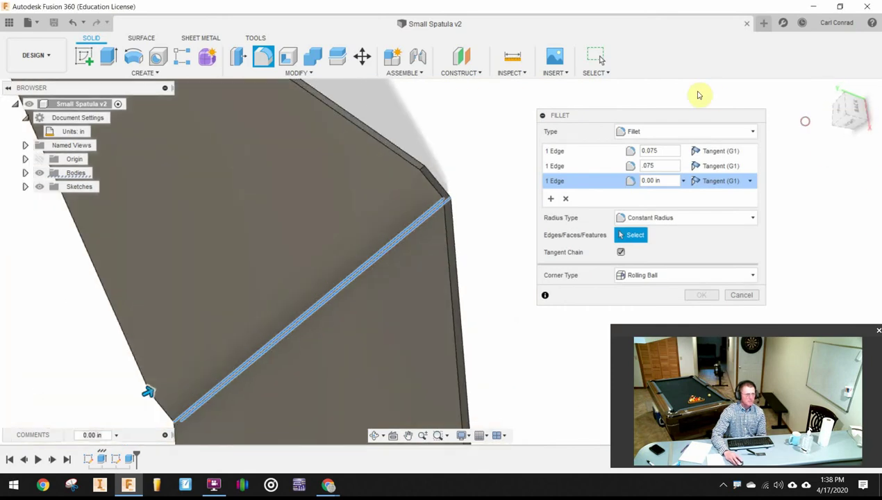
click(424, 171)
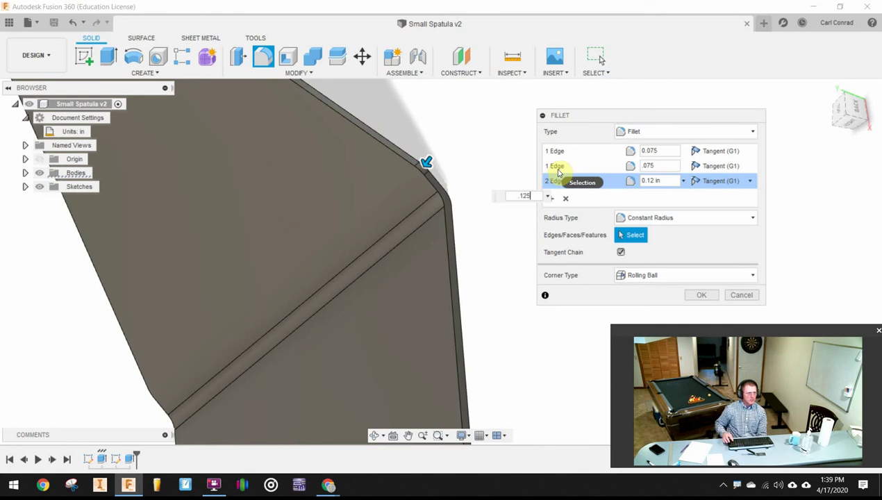
shift+middle_drag(331, 170, 498, 175)
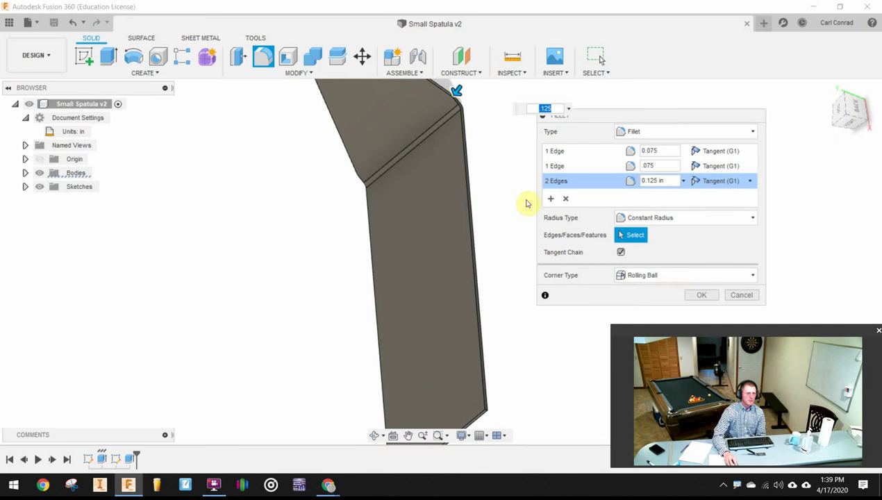
Start another fillet group and bring the plate's end corner into view.
click(550, 199)
shift+middle_drag(516, 269, 448, 319)
scroll(488, 304, up, 3)
scroll(488, 304, up, 3)
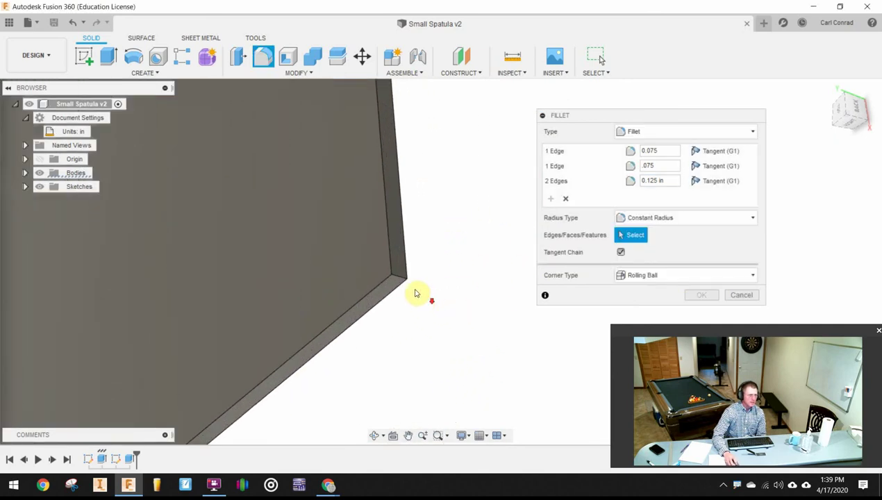
Select both plate-end corner edges and give them a 0.19 in radius.
click(402, 280)
shift+middle_drag(401, 280, 471, 349)
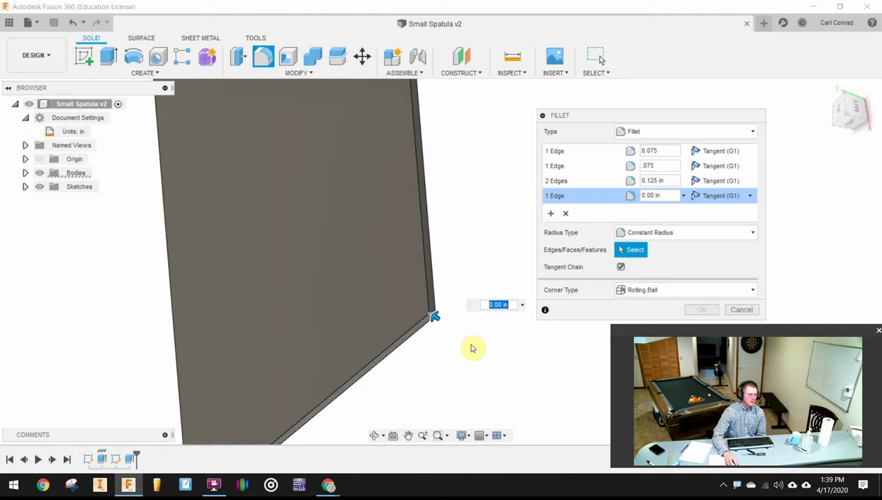
mouse_move(432, 312)
shift+middle_down()
mouse_move(417, 281)
mouse_move(443, 312)
mouse_move(428, 322)
shift+middle_up()
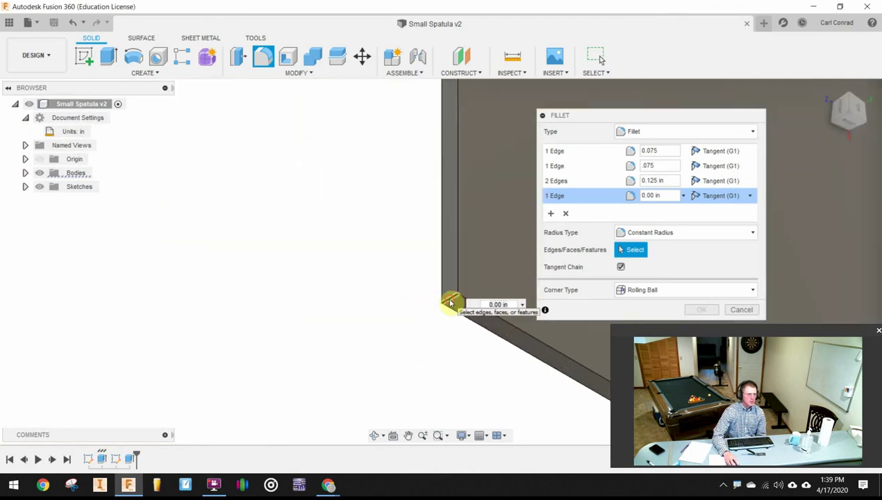
click(447, 301)
click(660, 196)
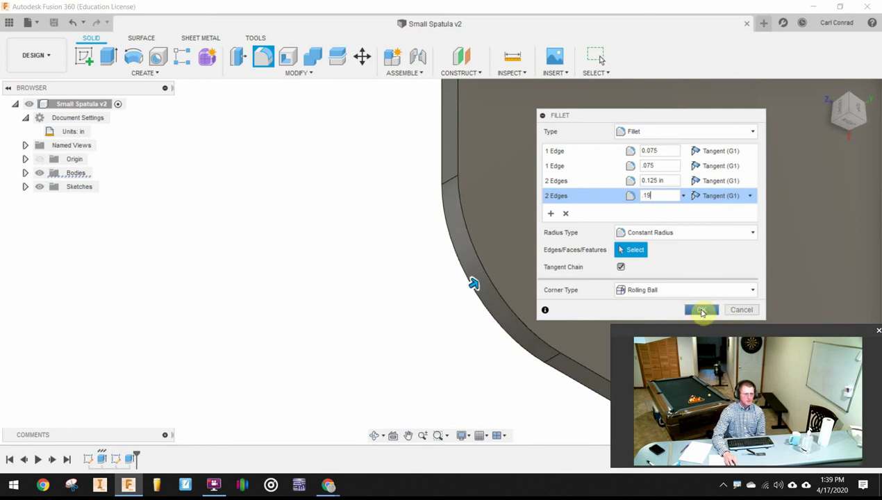
Apply all the fillets and return to the angled home view.
click(702, 310)
scroll(703, 309, down, 2)
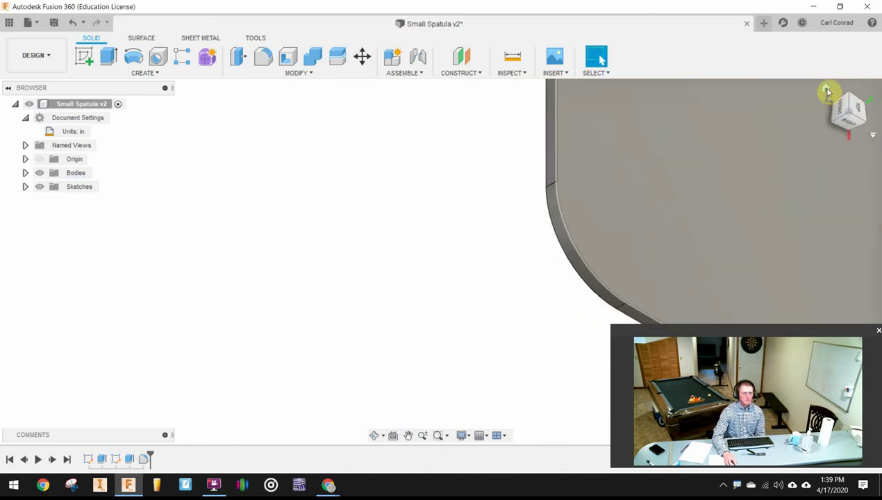
click(826, 91)
middle_drag(549, 213, 495, 180)
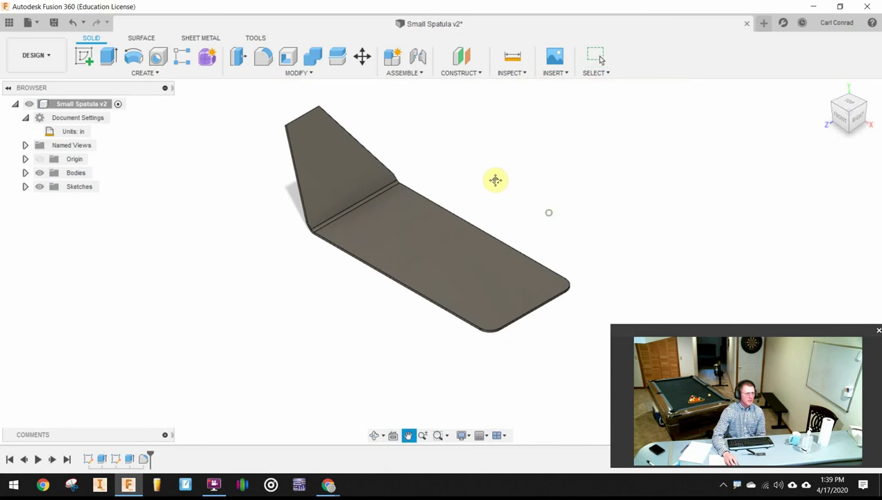
key(Escape)
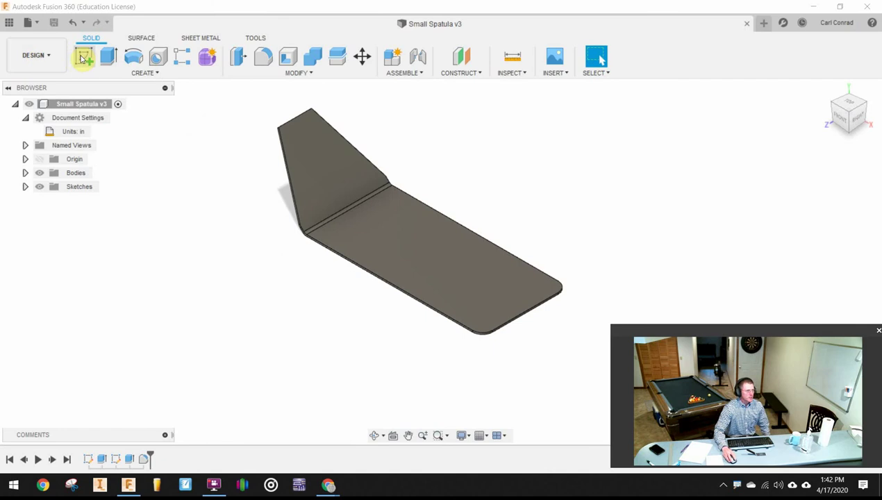
Start a new sketch on the spatula's flat plate face.
click(83, 57)
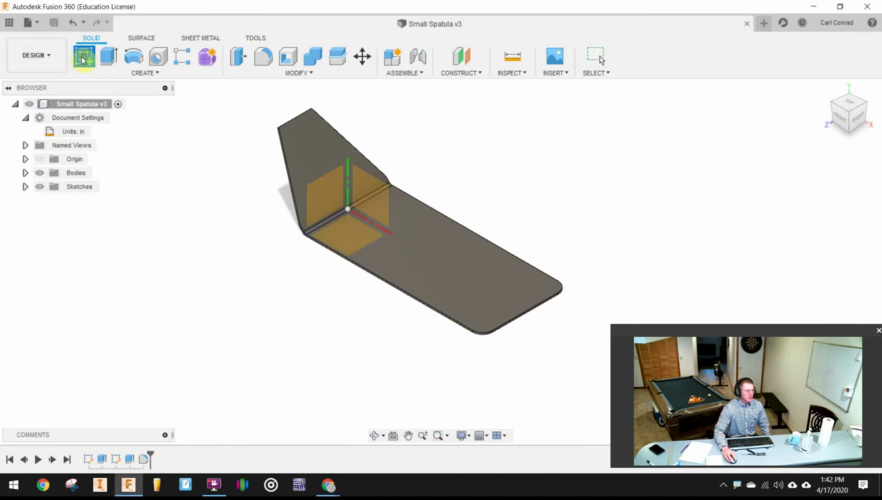
click(445, 248)
mouse_move(398, 242)
middle_down()
mouse_move(179, 258)
mouse_move(253, 205)
middle_up()
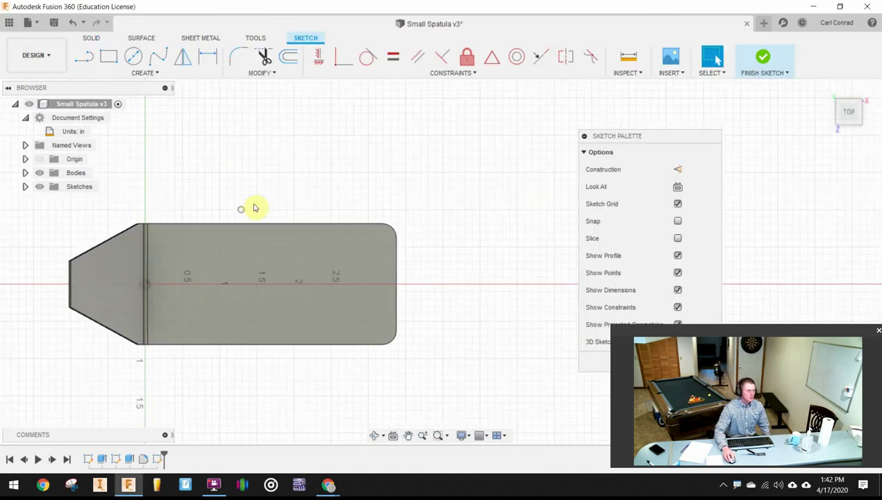
Draw the middle center-to-center slot lengthwise across the blade.
click(144, 73)
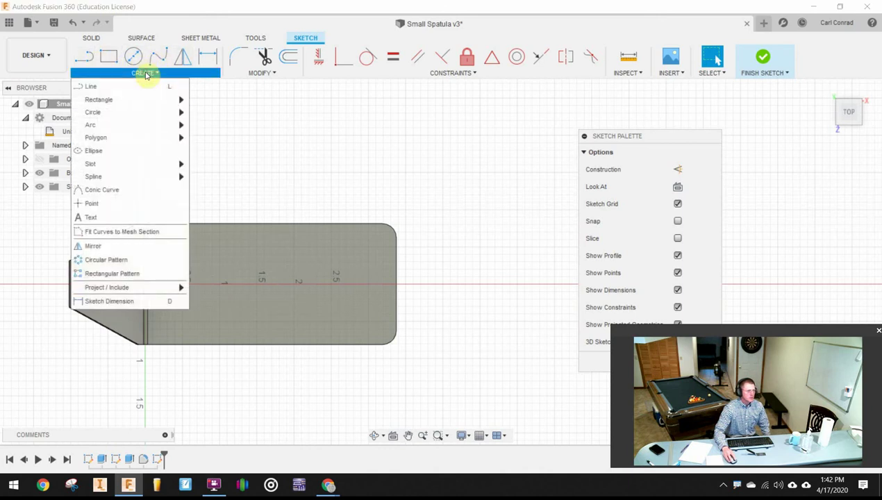
mouse_move(125, 165)
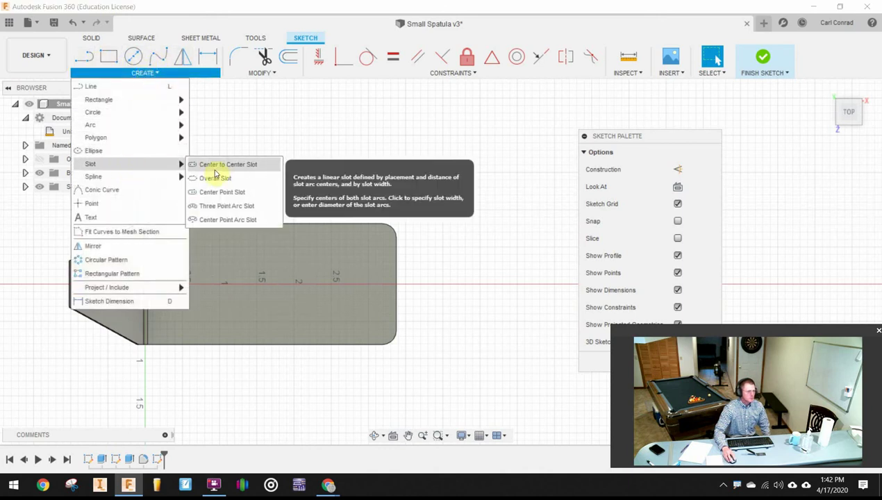
click(221, 165)
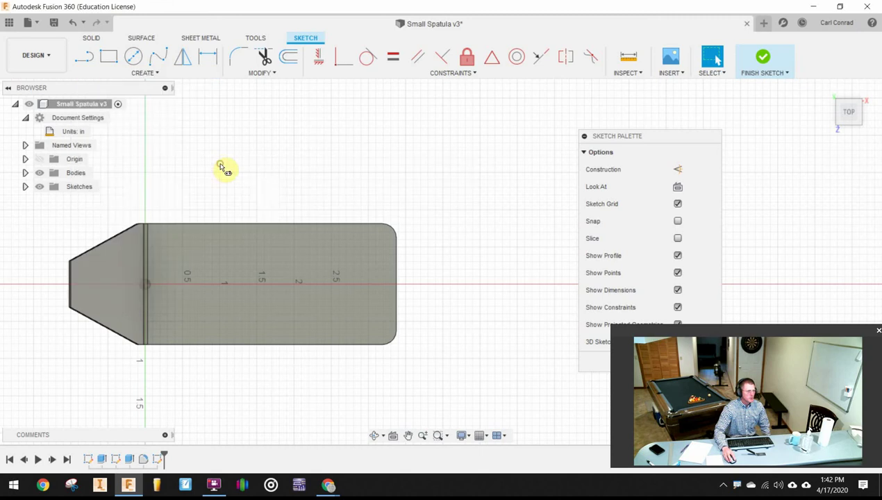
click(222, 285)
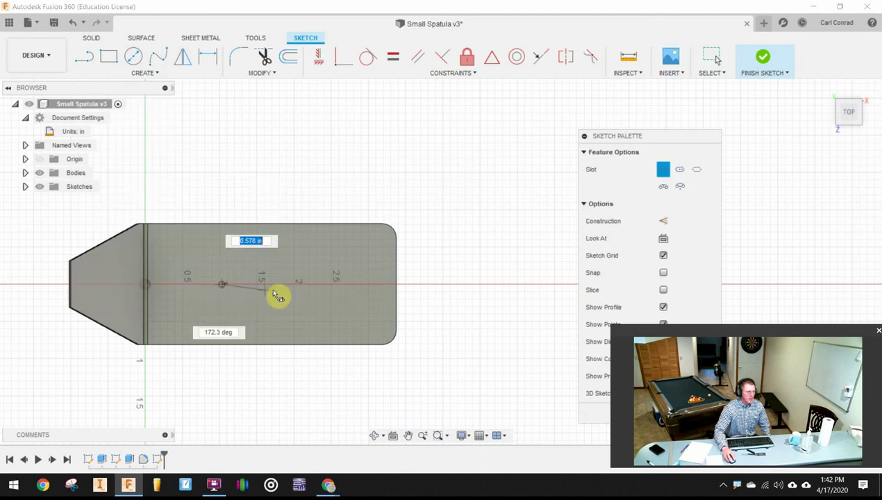
click(331, 284)
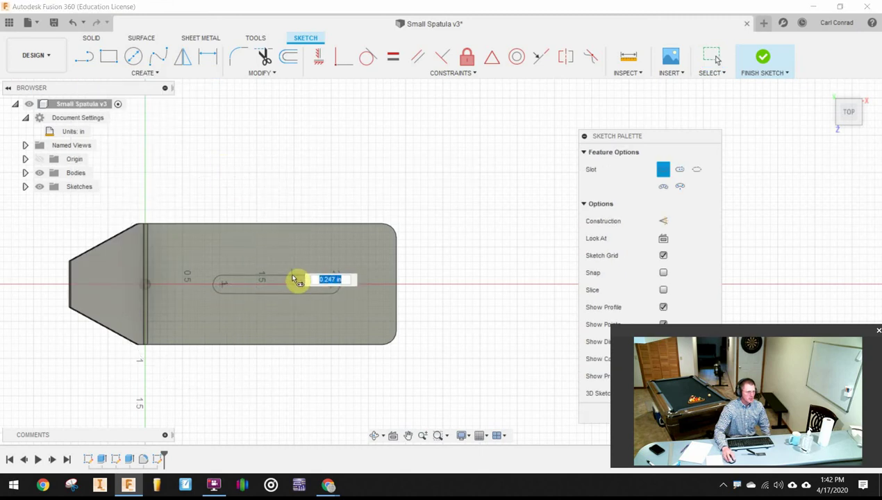
click(295, 280)
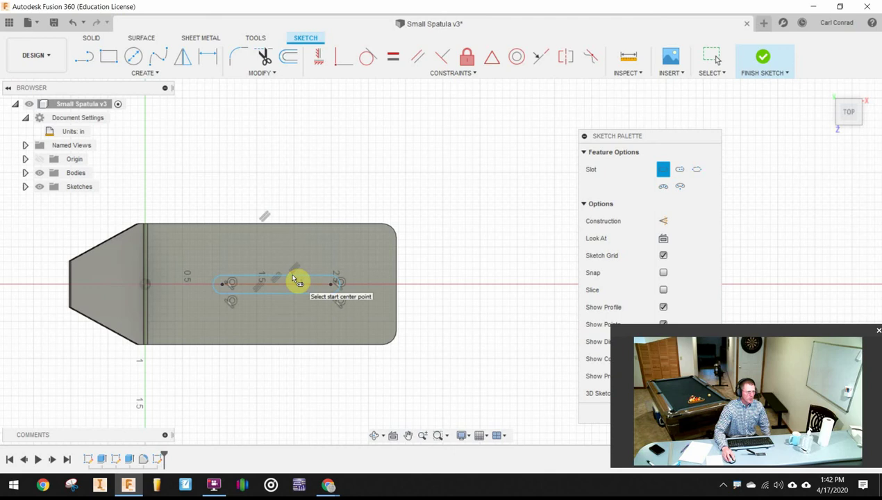
Add two more parallel slots near the blade's top and bottom edges.
click(197, 244)
click(344, 245)
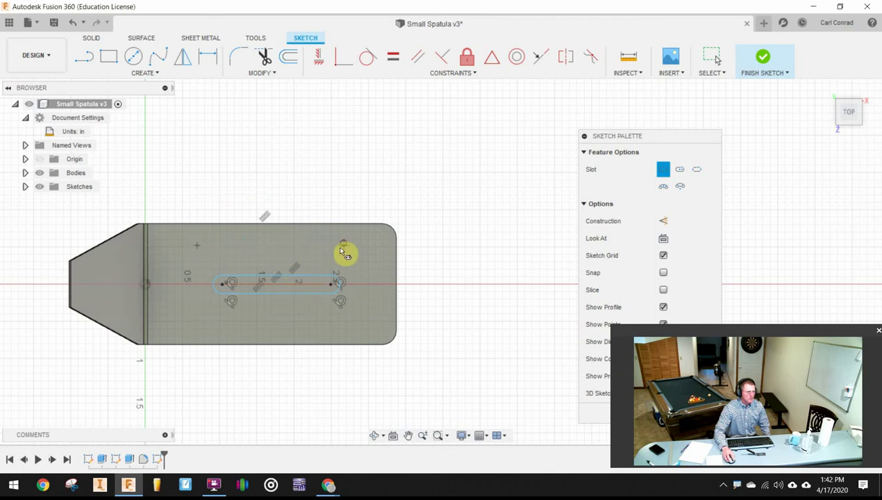
click(342, 259)
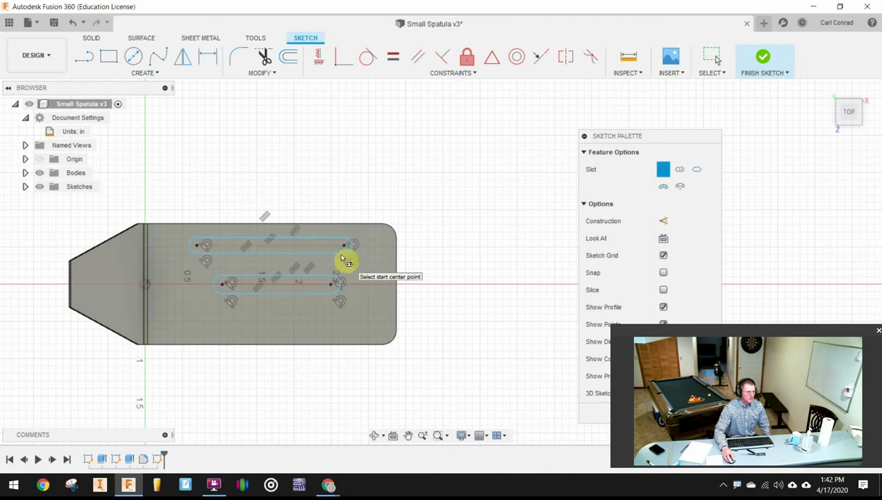
click(196, 320)
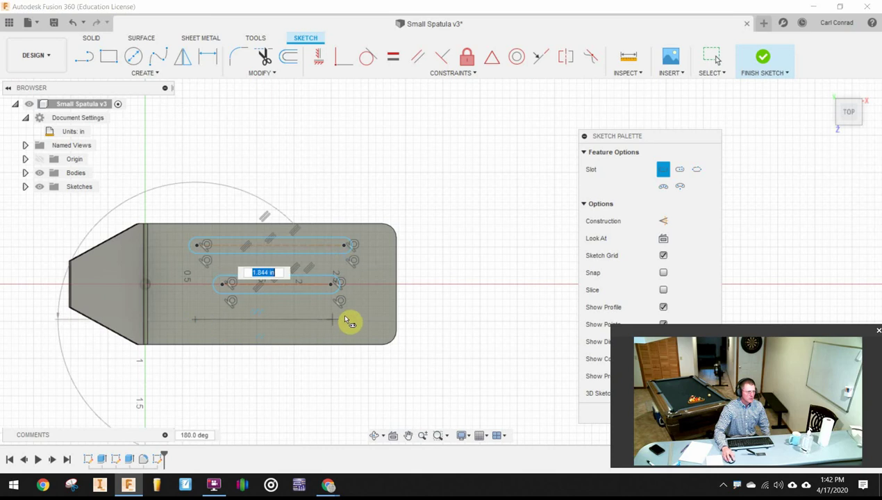
click(352, 321)
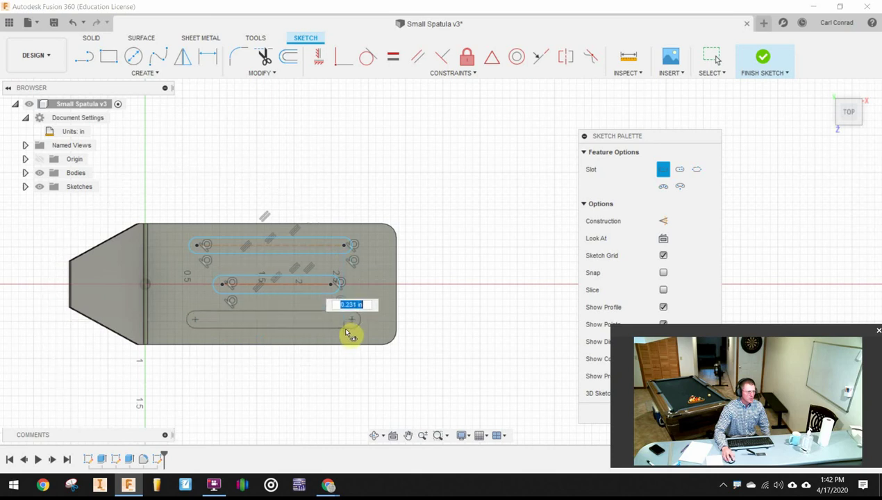
click(377, 343)
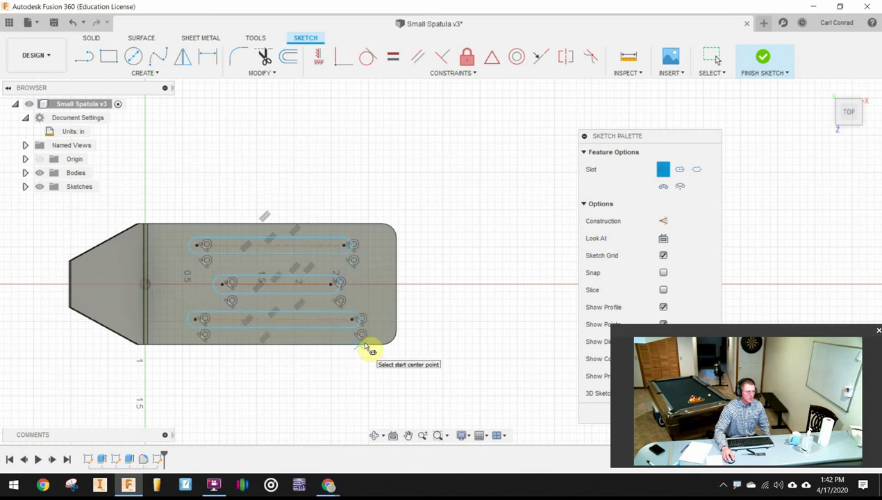
scroll(347, 318, up, 3)
mouse_move(373, 309)
middle_down()
mouse_move(542, 285)
mouse_move(463, 335)
middle_up()
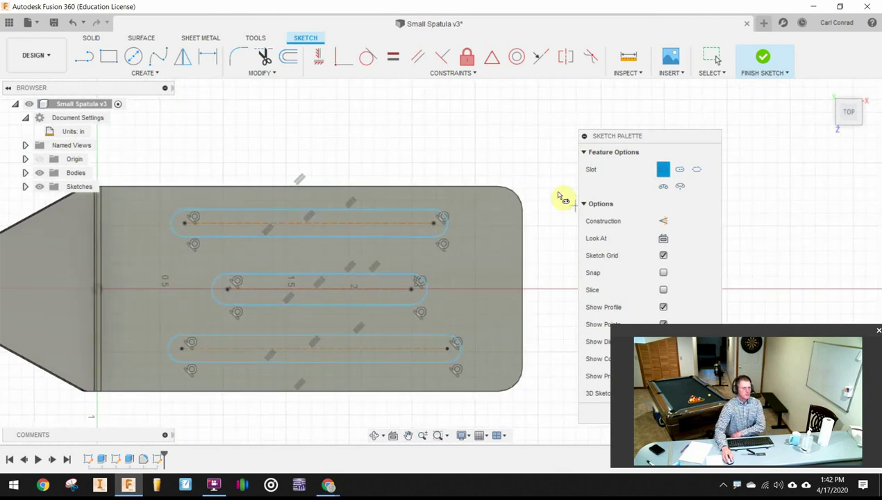
key(Escape)
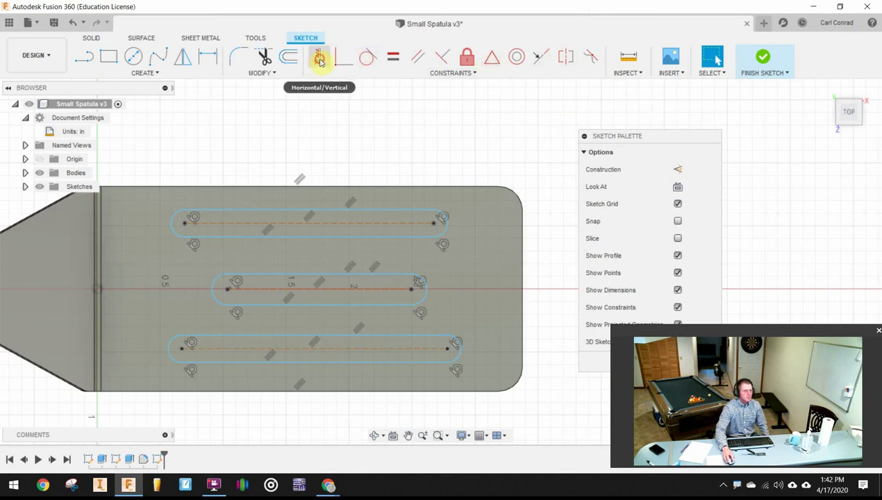
Align the middle slot's left centre point horizontally with the origin.
click(319, 56)
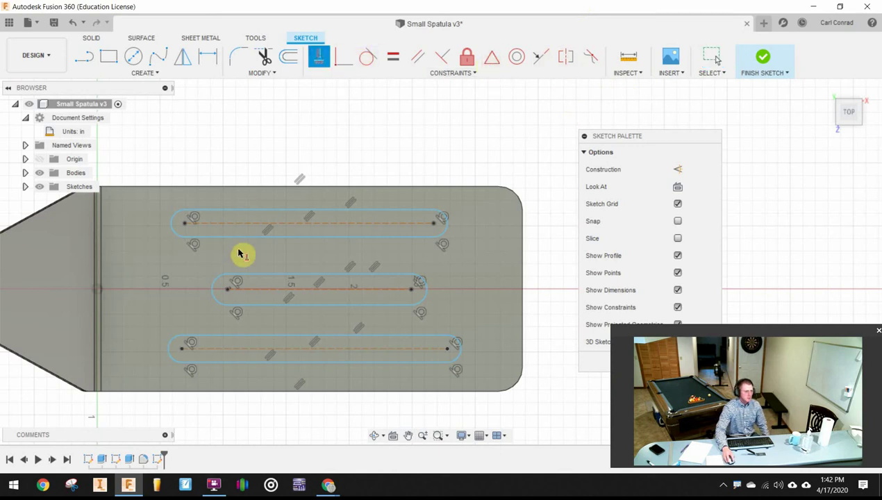
click(228, 292)
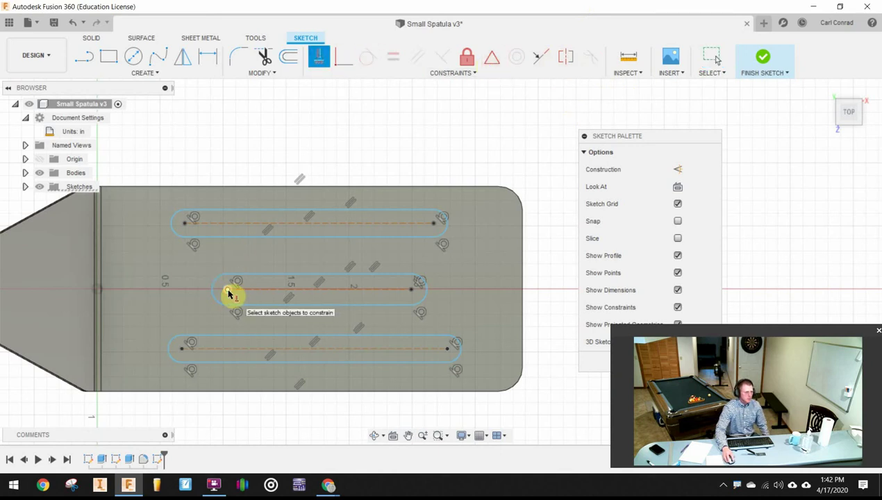
click(100, 294)
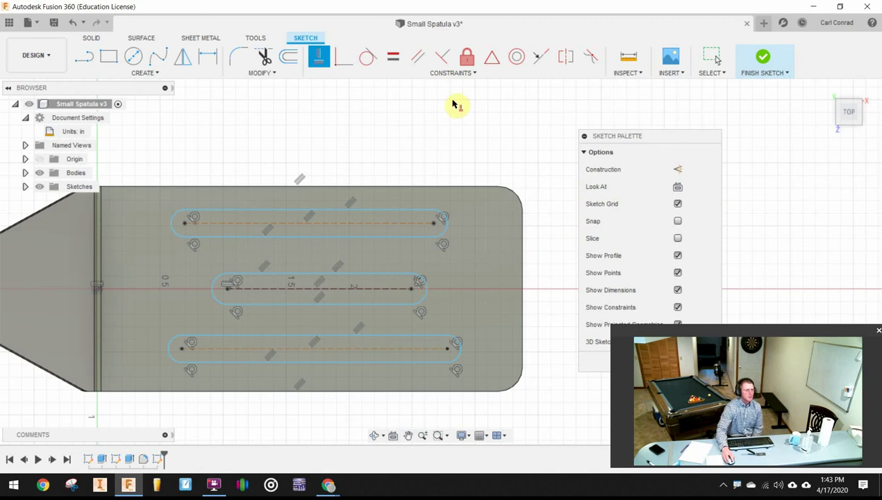
Dimension the middle slot's end-arc radius to 0.10 in.
click(208, 57)
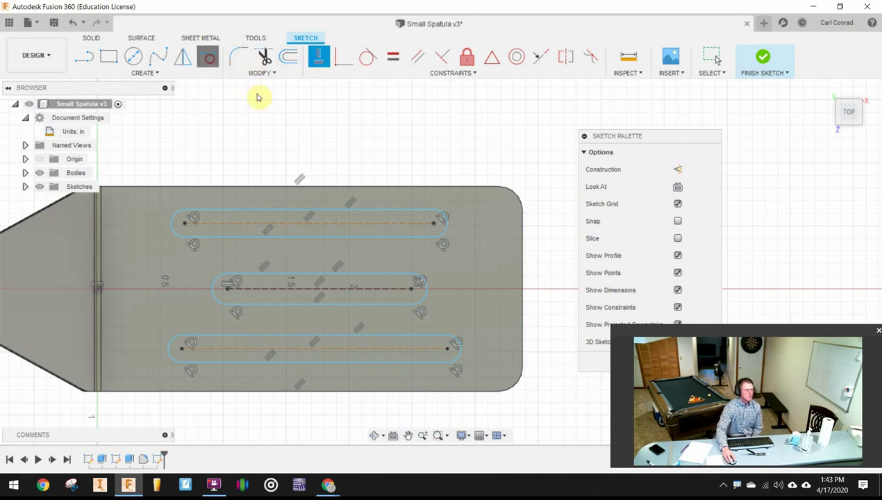
click(429, 283)
click(437, 273)
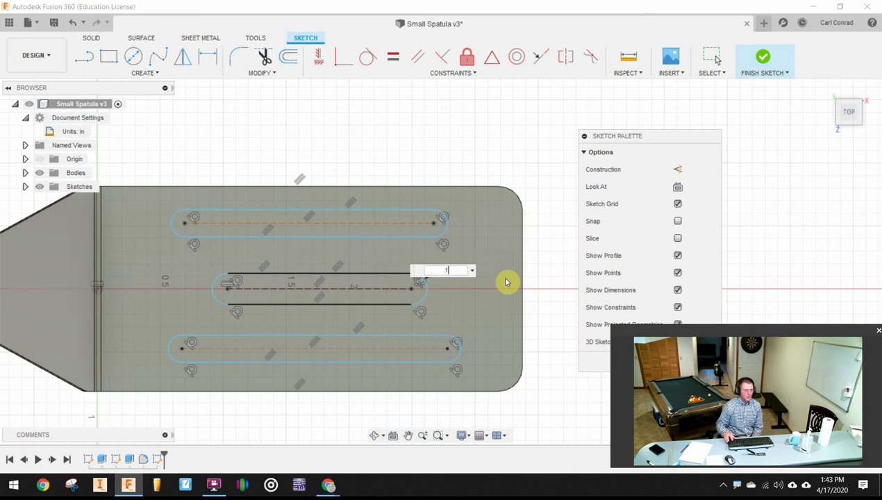
key(Return)
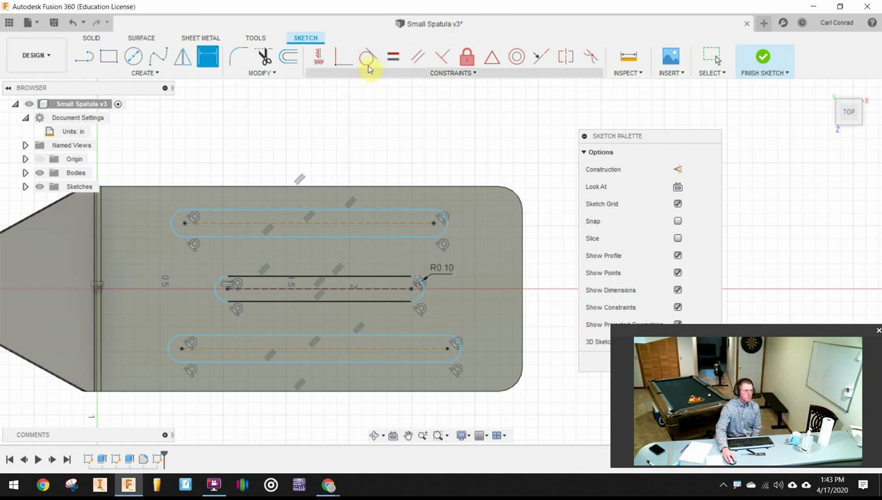
Make all three slot end arcs equal, and the top and bottom slot sides equal length.
click(394, 59)
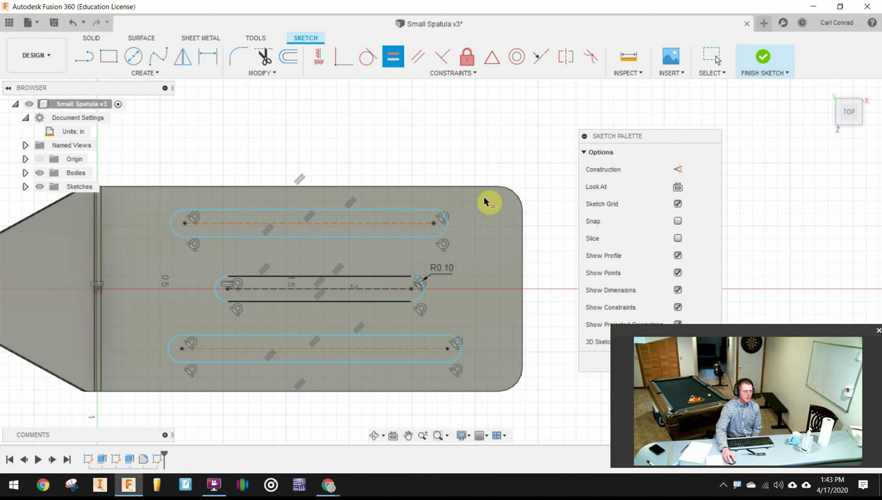
click(447, 225)
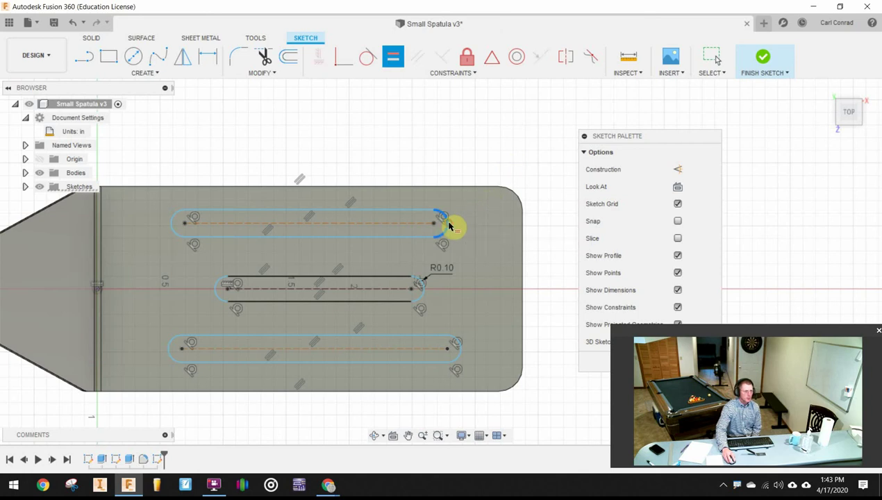
click(424, 290)
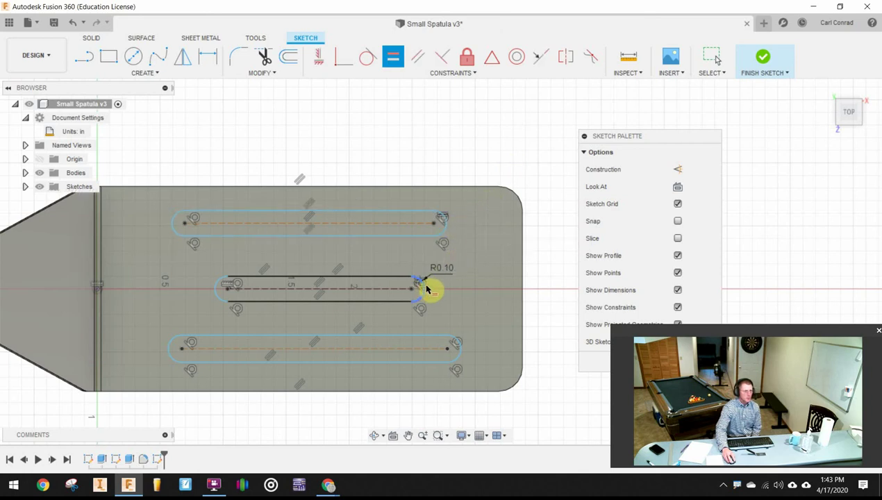
click(462, 348)
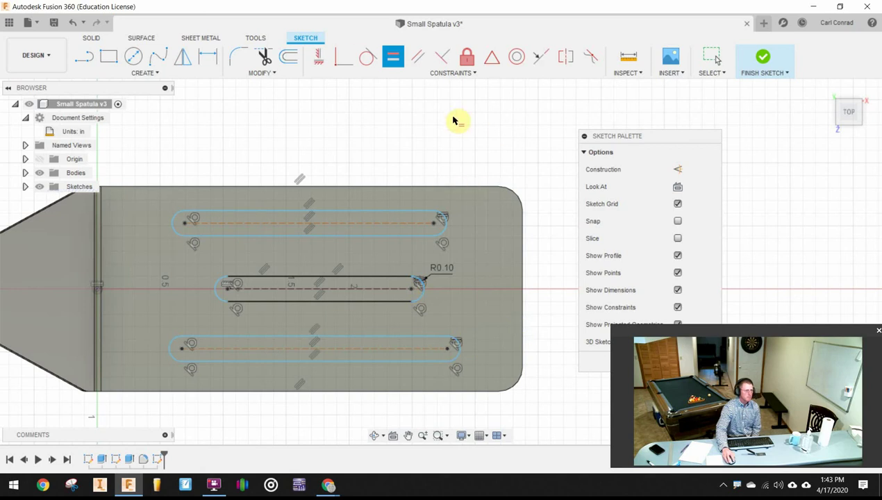
click(295, 214)
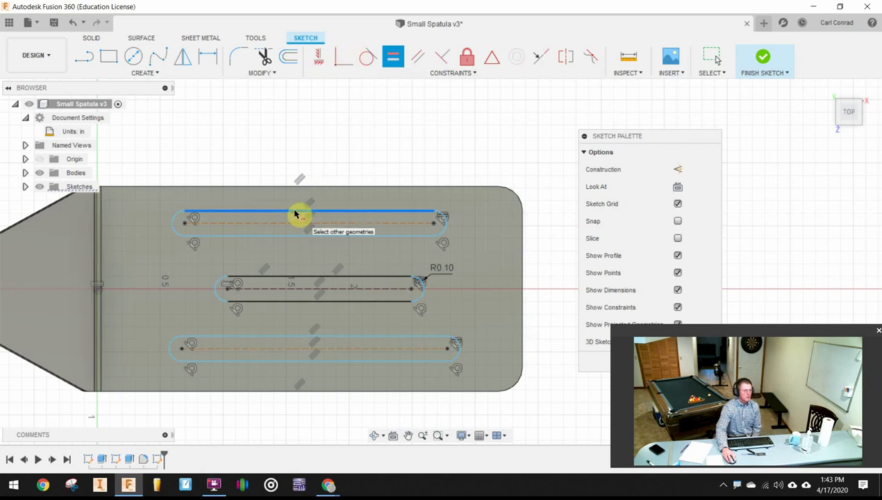
click(367, 339)
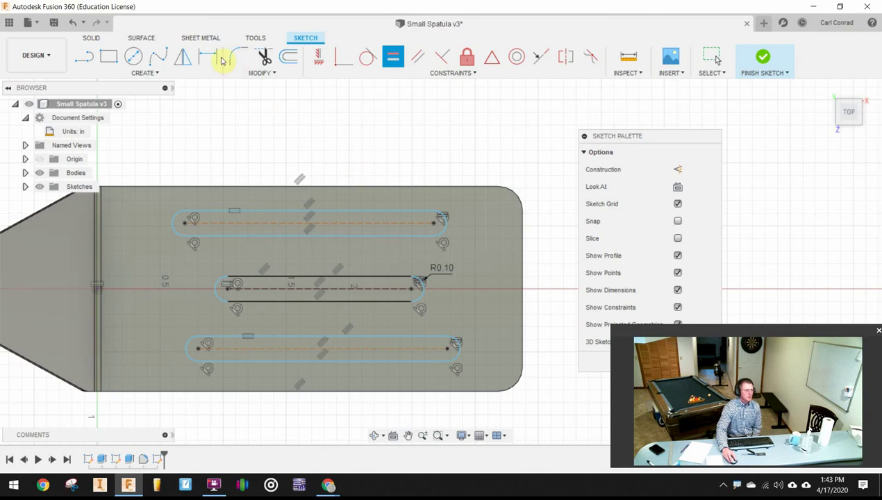
Place the middle slot's end 1.25 in from the blade's right edge and make it 1.00 long.
click(207, 57)
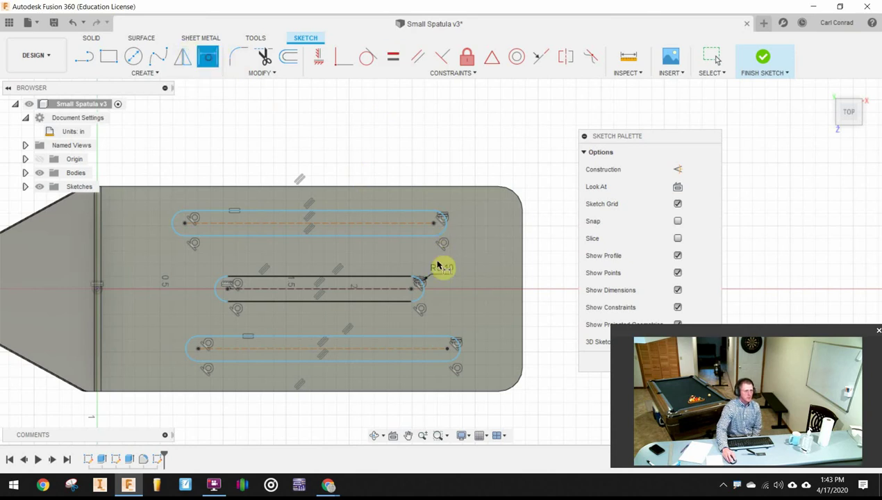
click(412, 292)
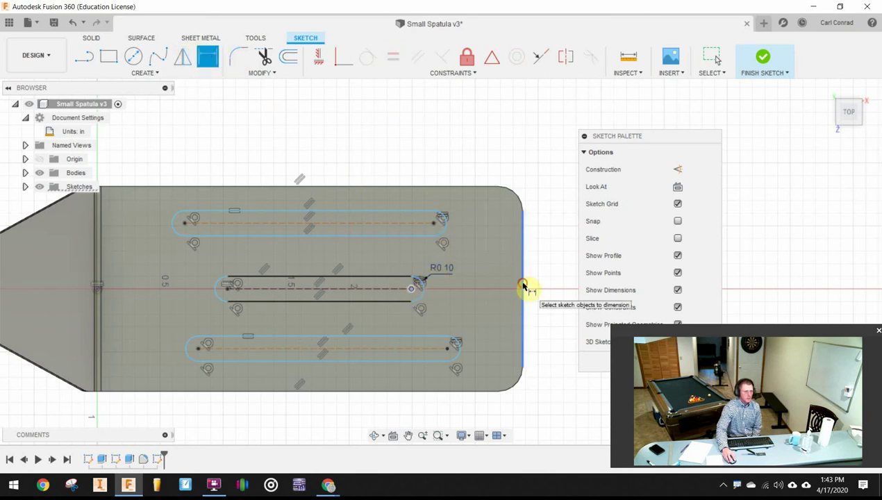
click(524, 287)
click(526, 148)
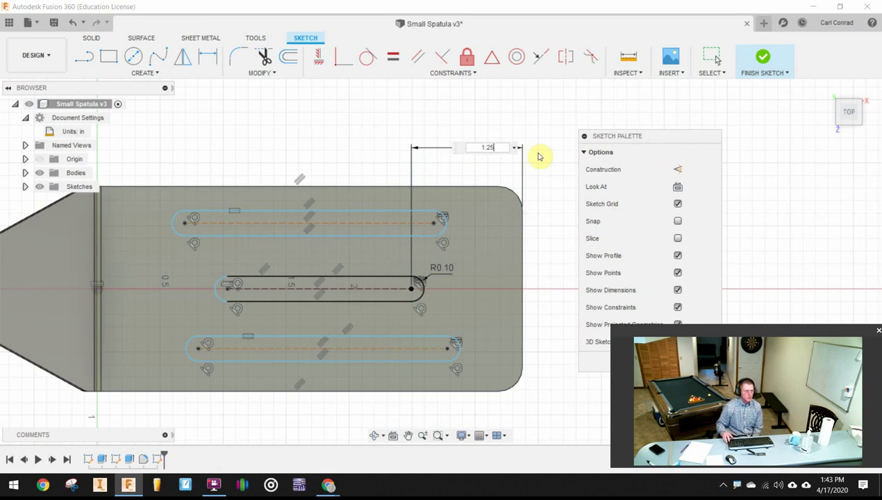
text(1.25)
key(Return)
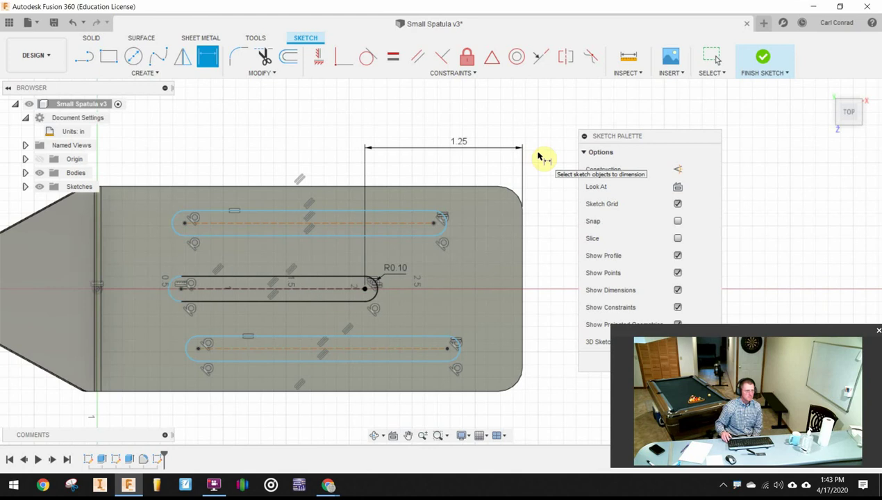
click(248, 280)
click(257, 260)
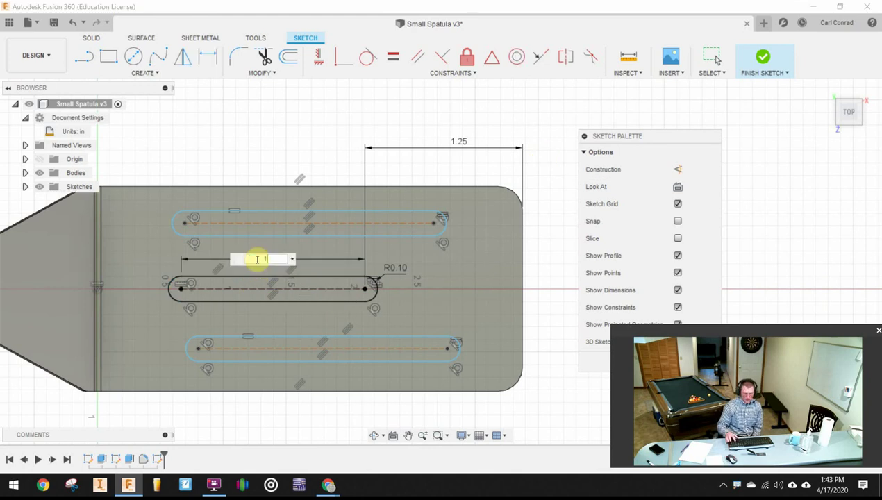
key(Return)
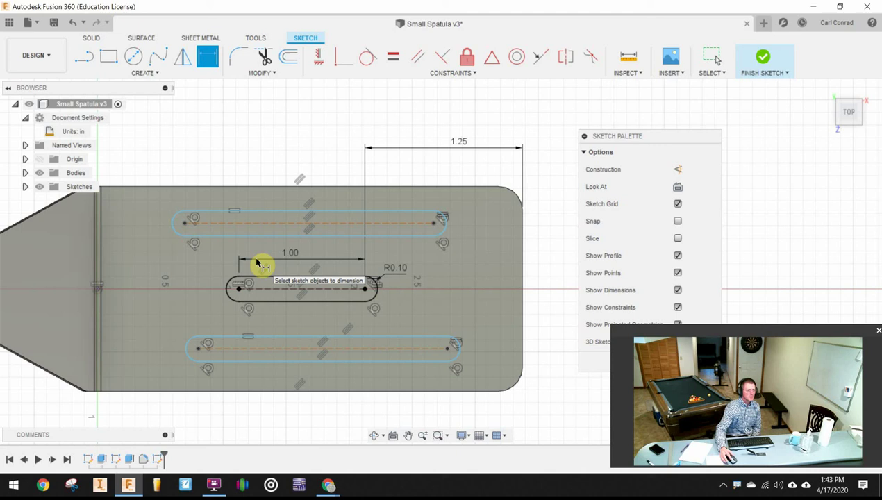
Set the top and bottom slot ends 1.00 in from the right edge and their length to 1.50.
click(434, 226)
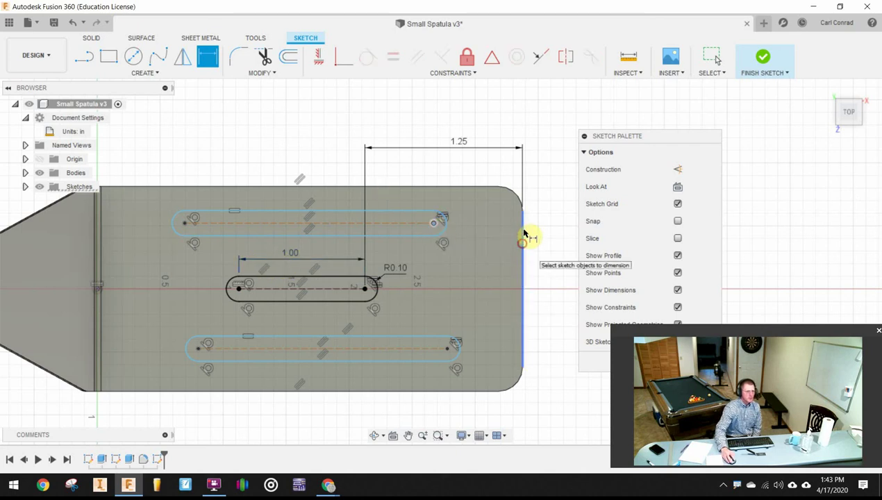
click(523, 236)
click(504, 170)
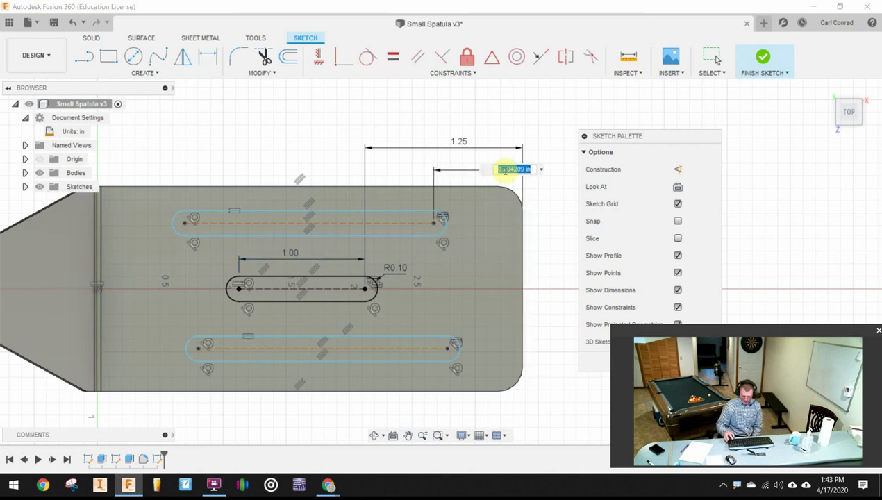
text(1)
key(Return)
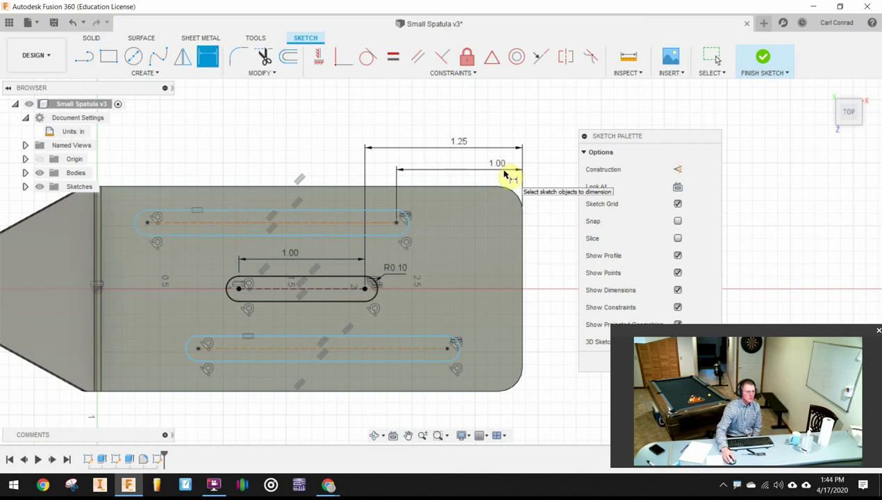
click(449, 349)
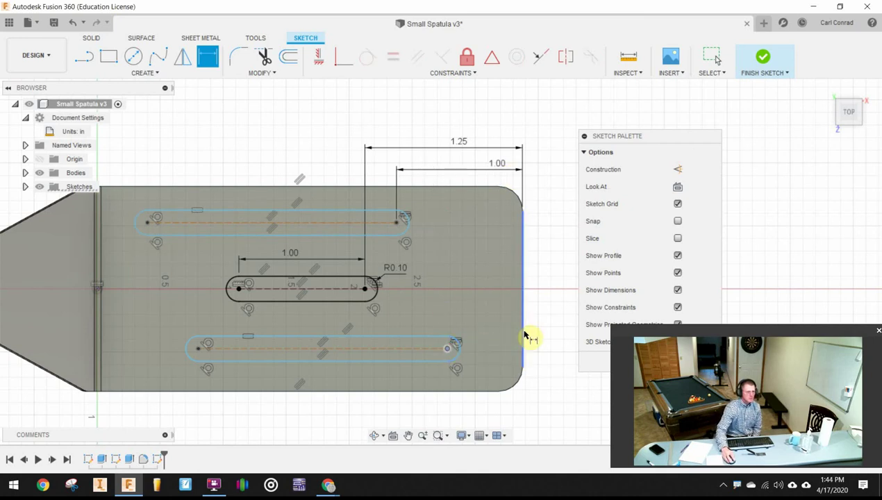
click(523, 328)
click(498, 417)
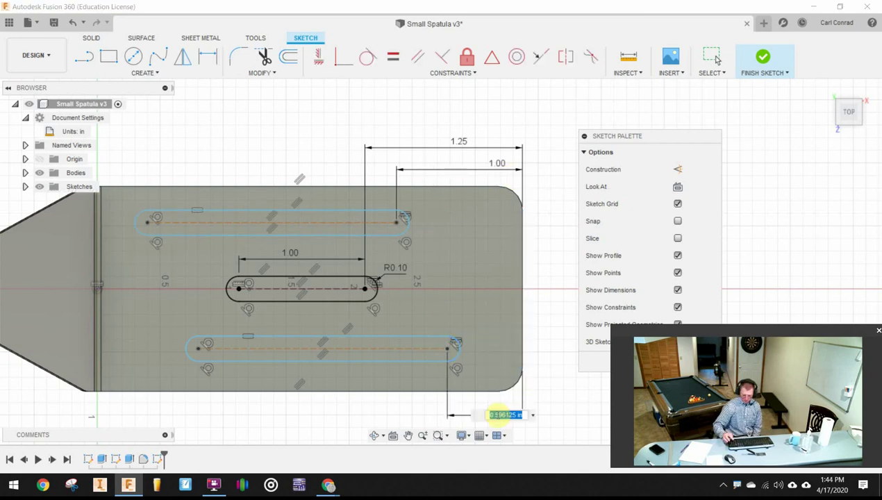
text(1)
key(Return)
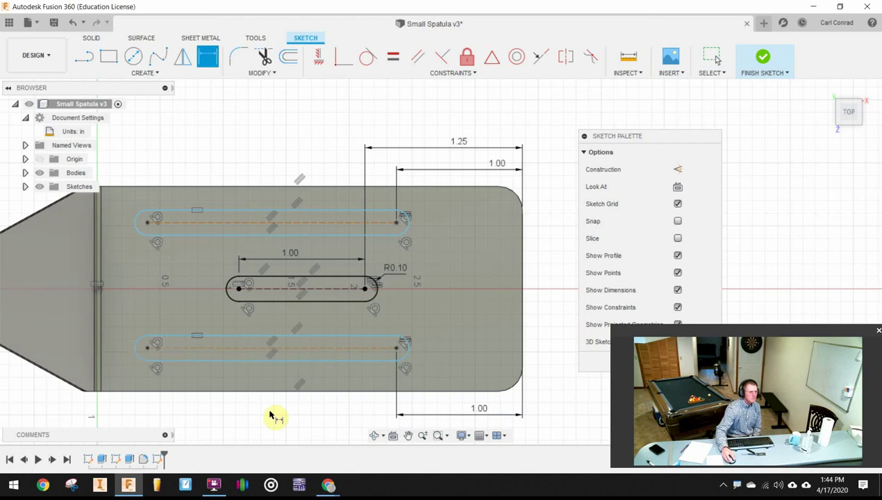
click(299, 211)
click(306, 199)
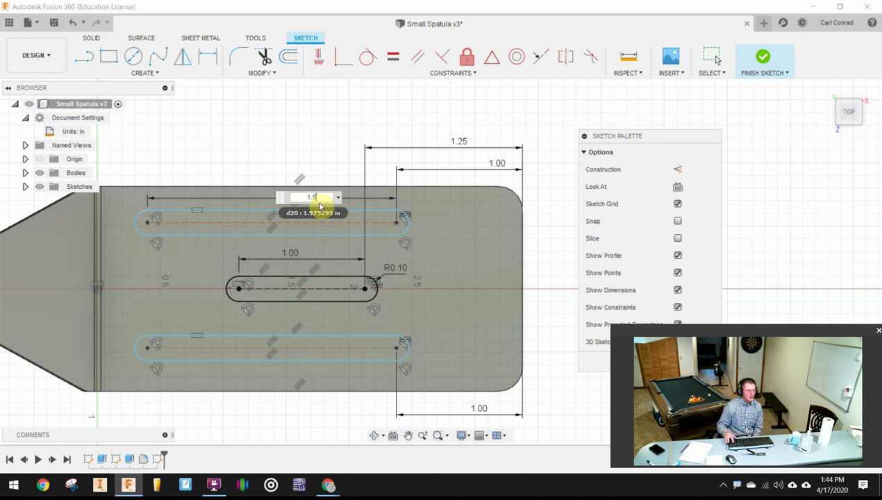
key(Return)
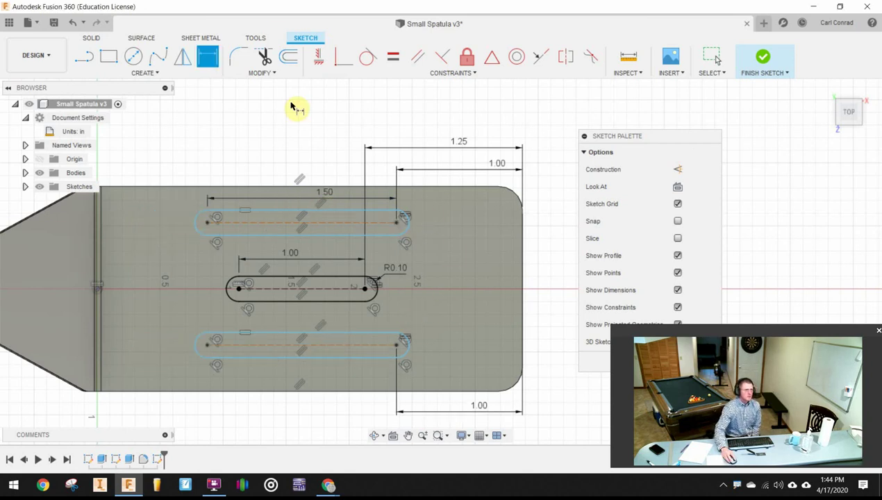
Space the top, middle and bottom slots 0.20 in apart.
click(312, 278)
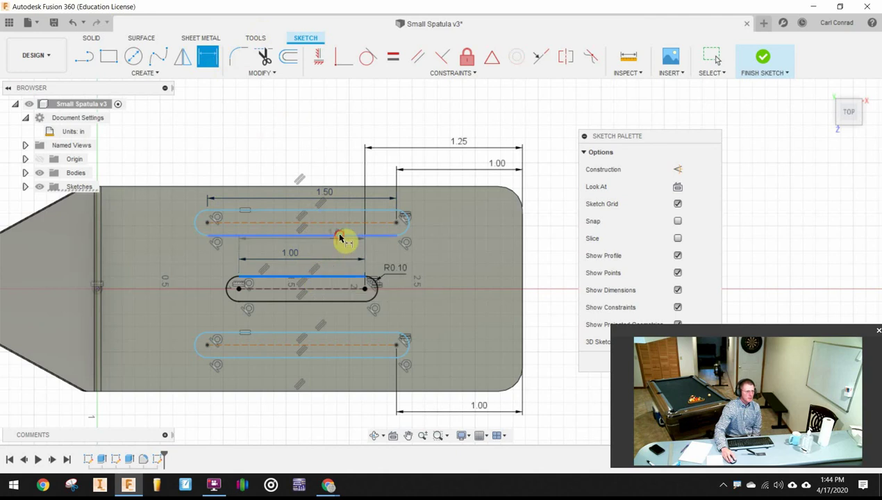
click(339, 236)
click(446, 249)
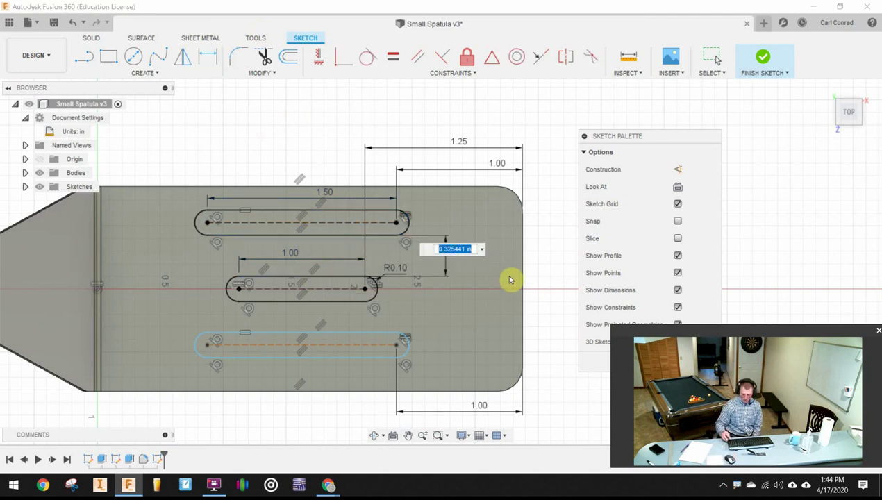
text(.2)
key(Return)
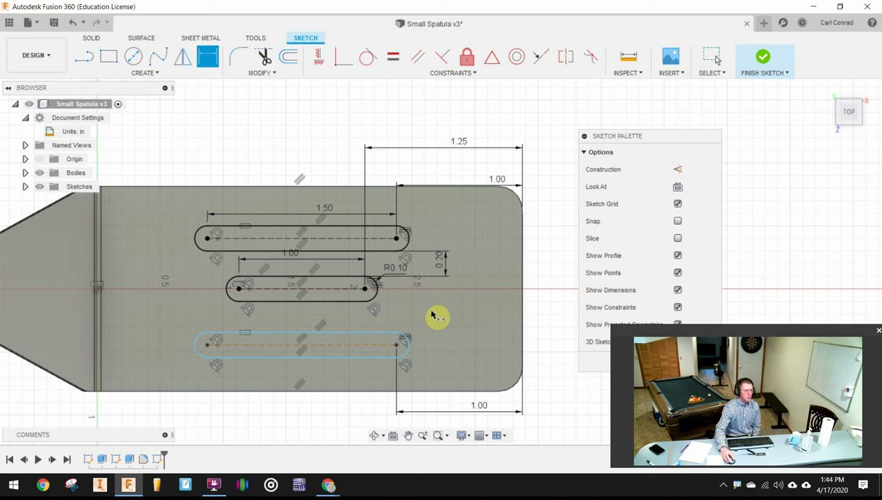
click(349, 336)
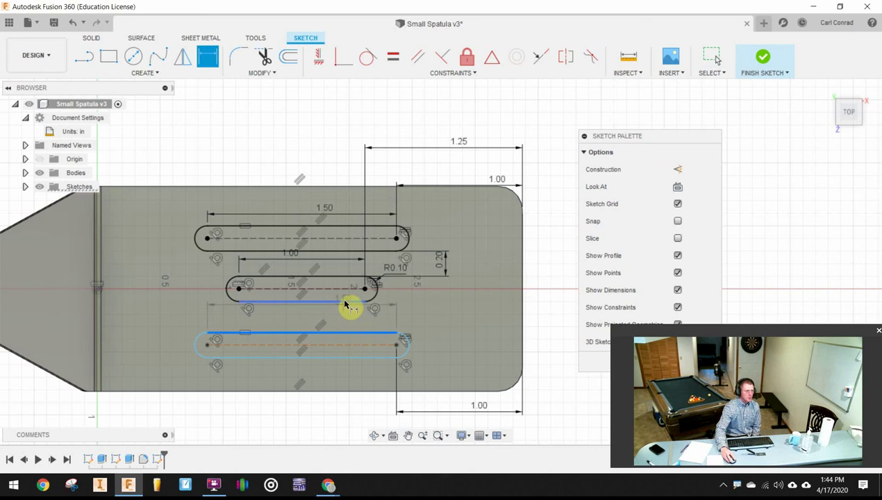
click(351, 303)
click(440, 324)
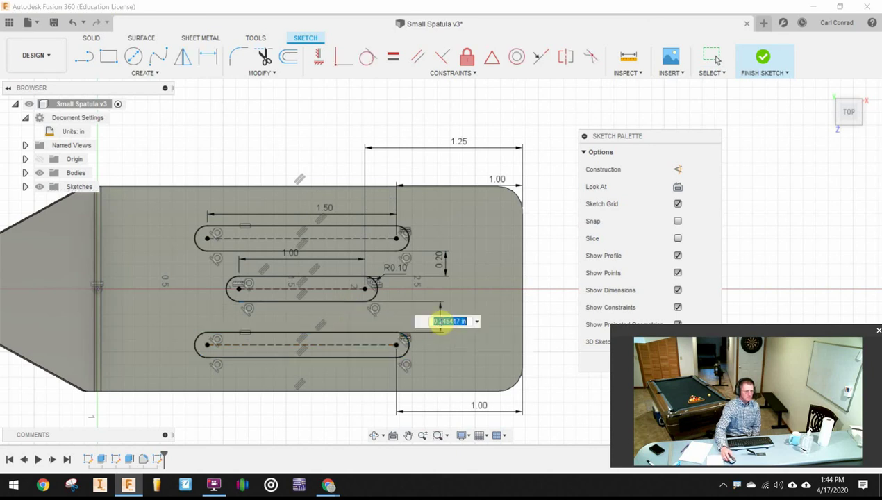
text(.2)
key(Return)
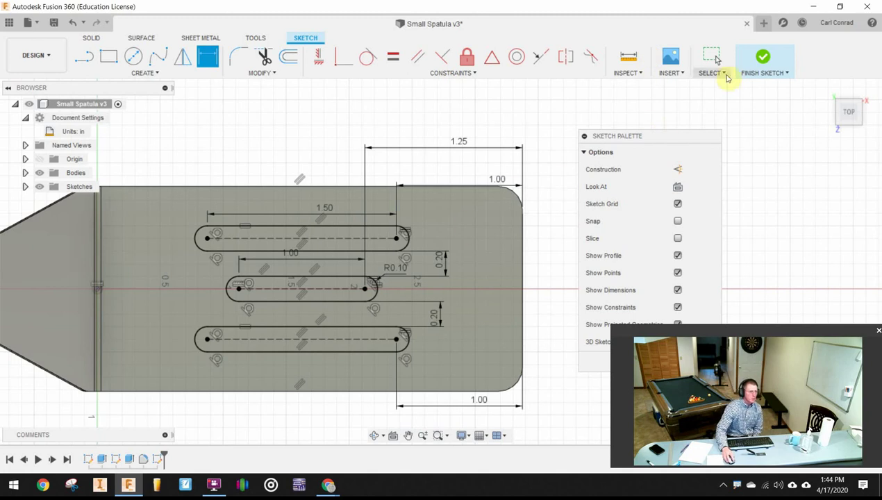
Finish the sketch and extrude-cut the three slot profiles through the blade with extent All.
click(762, 58)
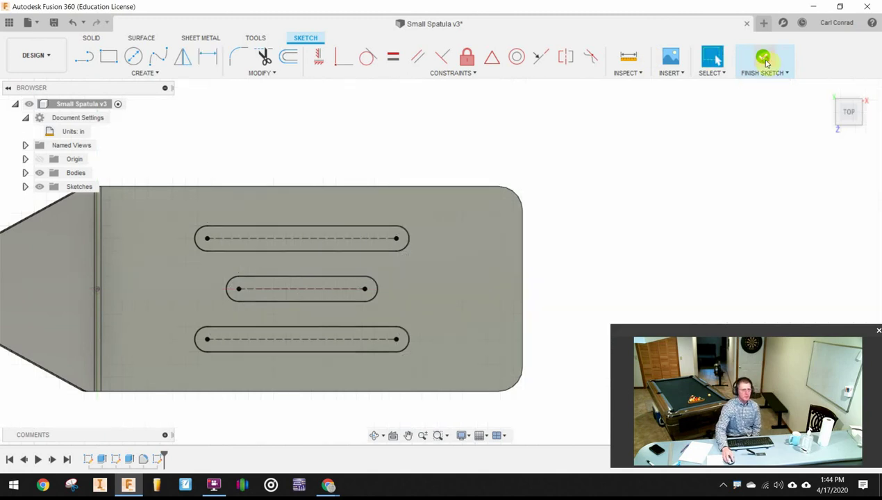
click(824, 90)
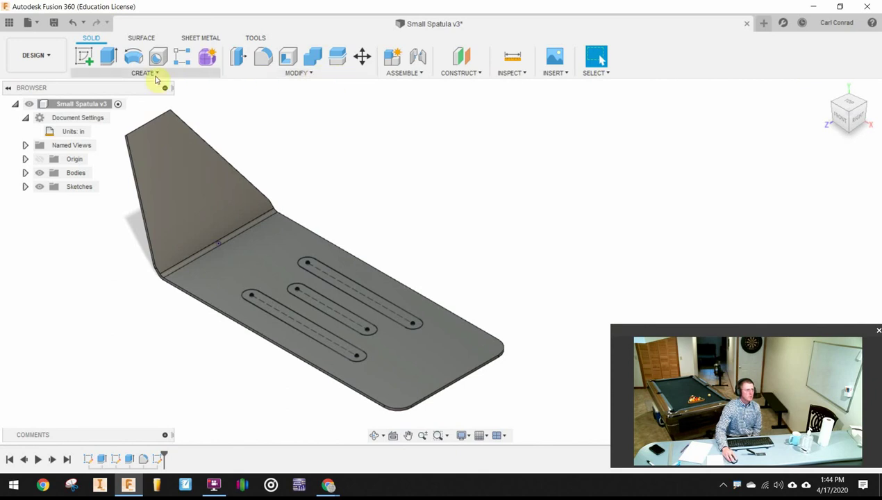
click(108, 57)
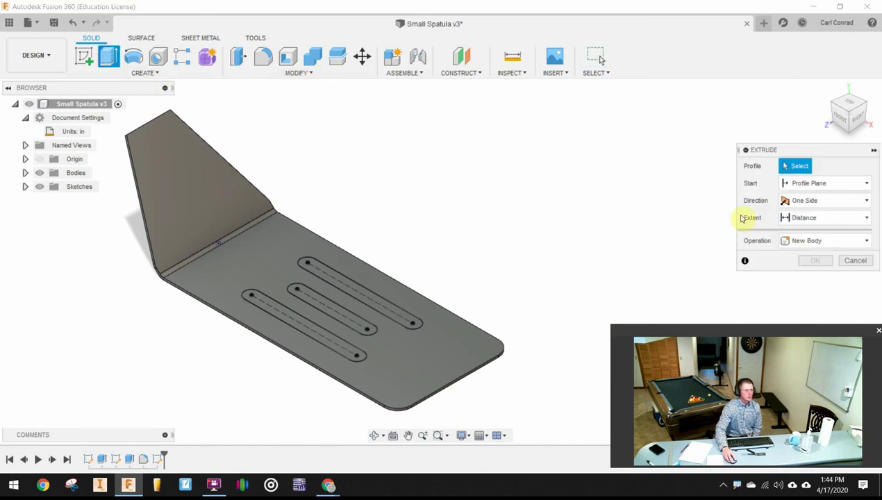
click(813, 240)
click(799, 270)
click(319, 332)
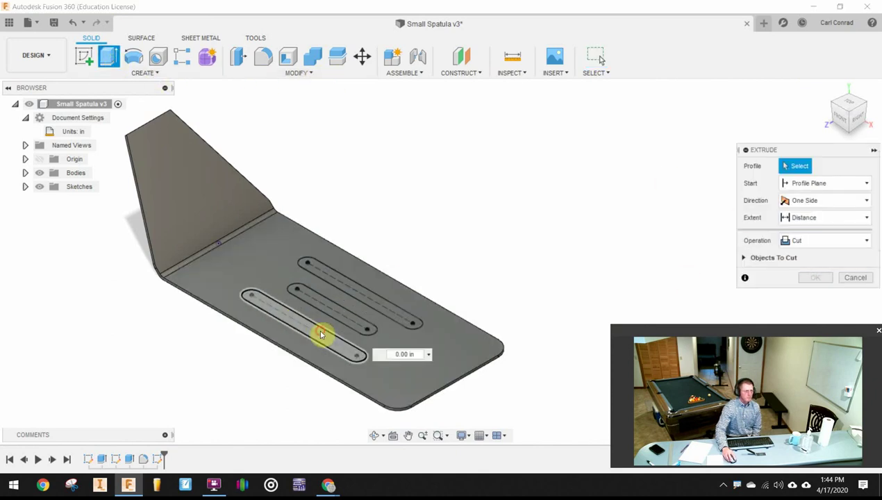
click(338, 312)
click(366, 299)
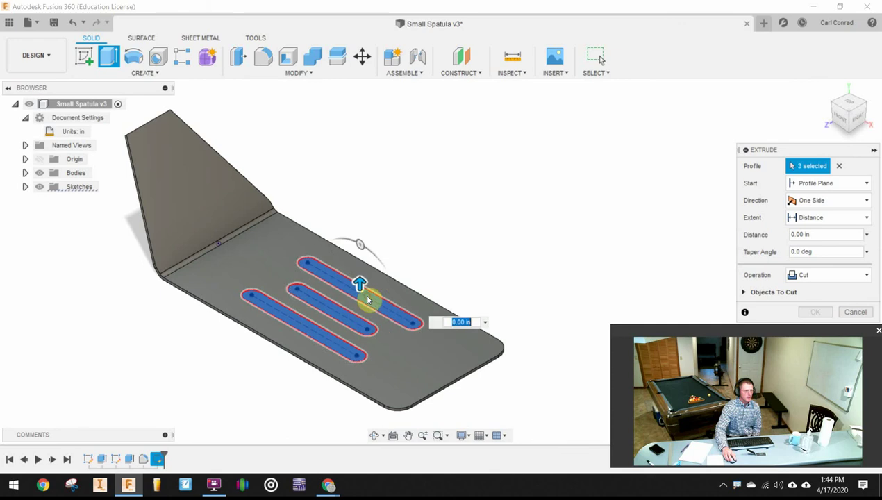
click(834, 217)
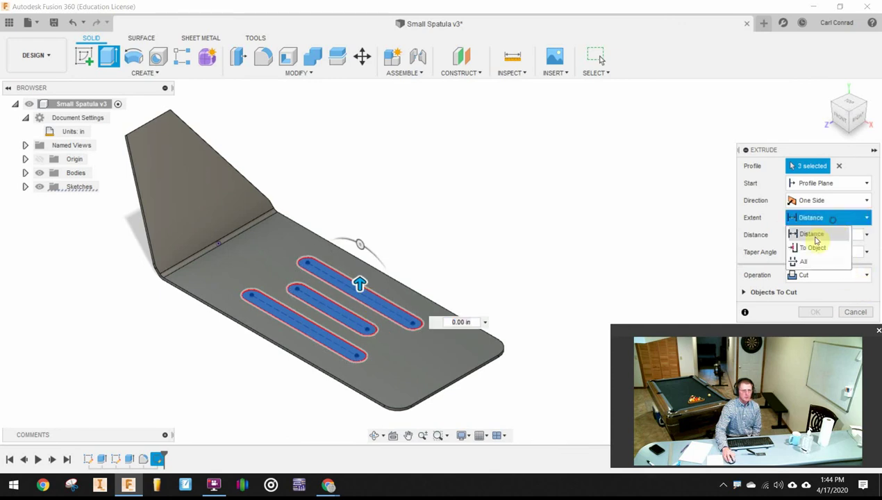
click(812, 263)
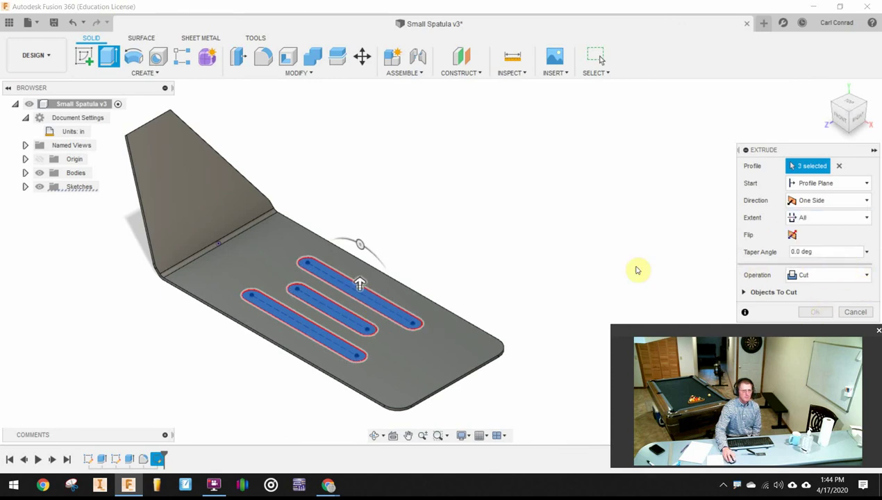
click(809, 312)
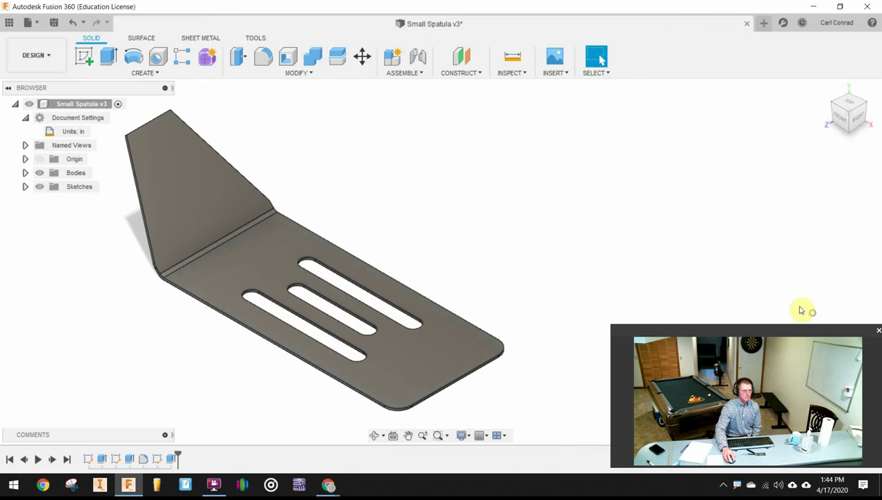
middle_drag(546, 239, 510, 167)
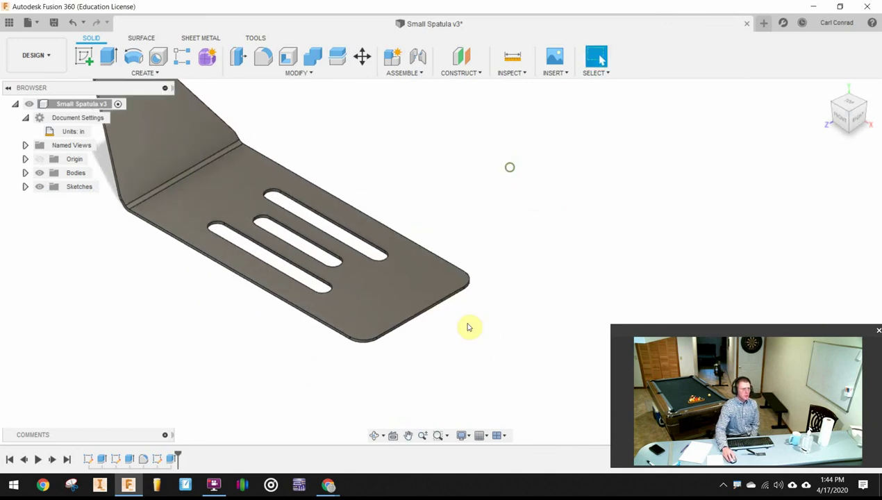
Chamfer the blade's bottom front edge with two distances, 0.015 in and 0.25 in.
scroll(445, 341, up, 4)
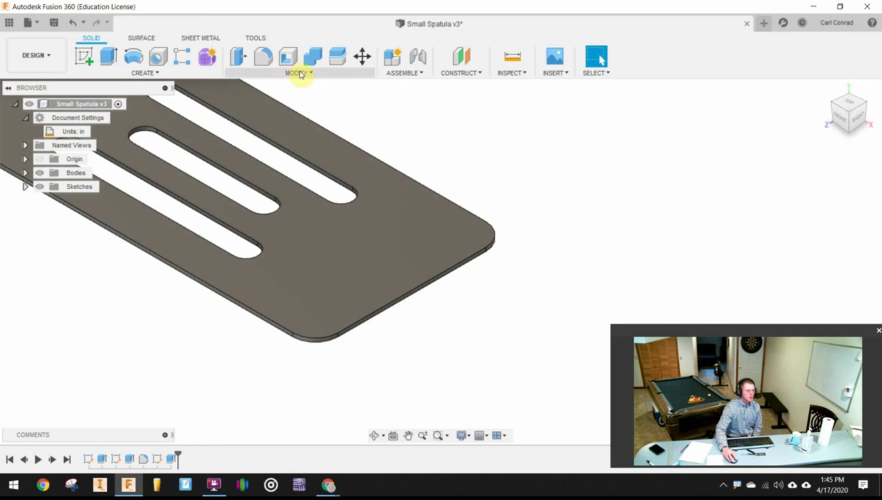
click(399, 299)
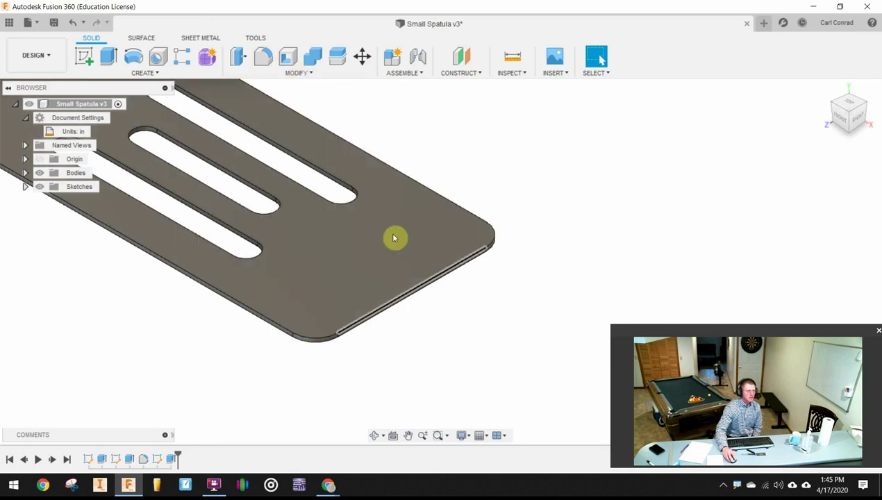
click(316, 73)
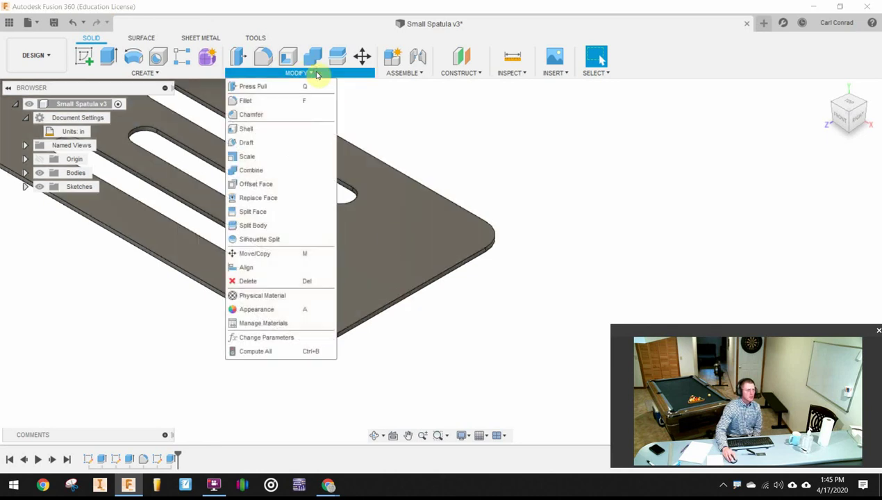
click(259, 115)
drag(804, 149, 701, 140)
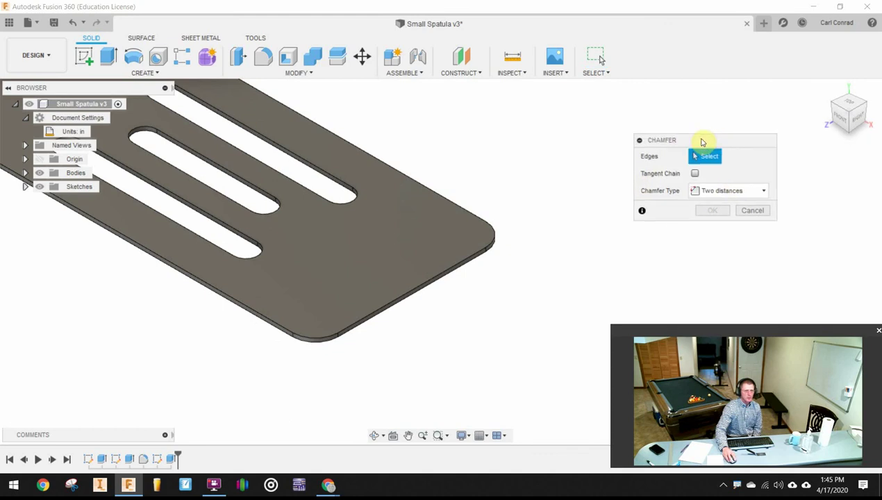
click(703, 192)
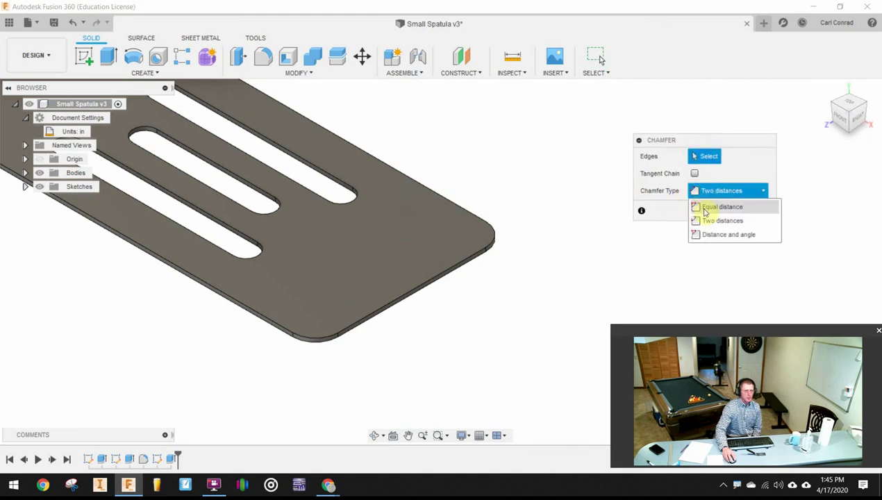
click(723, 221)
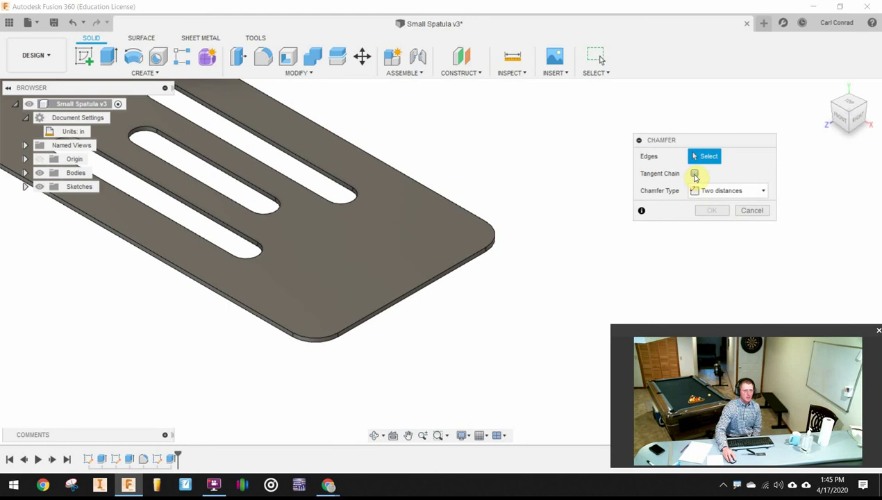
click(461, 257)
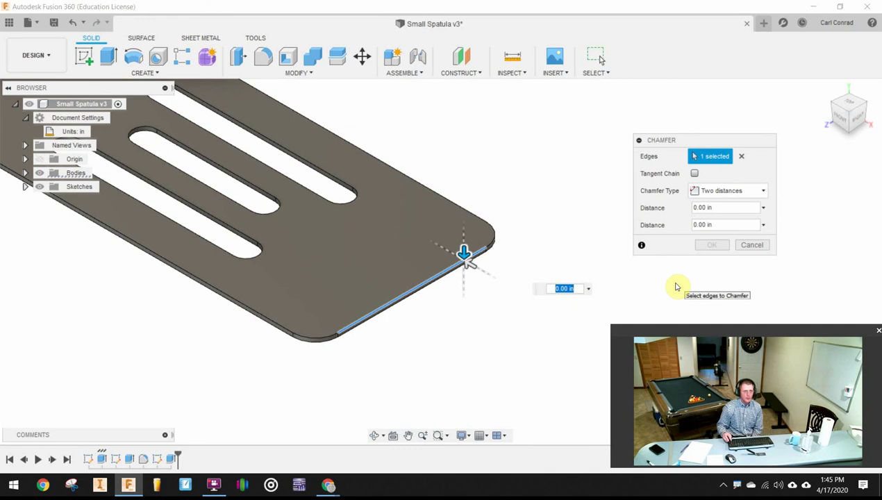
click(709, 208)
text(0.015)
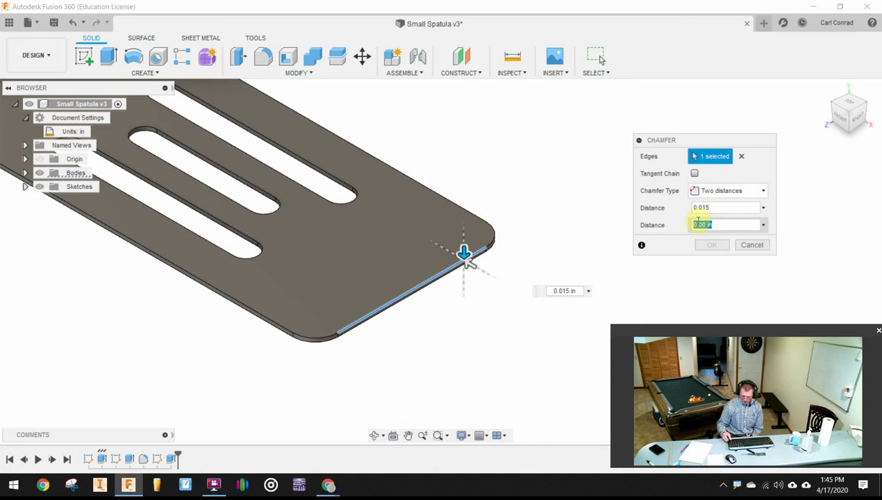
click(698, 223)
text(.25)
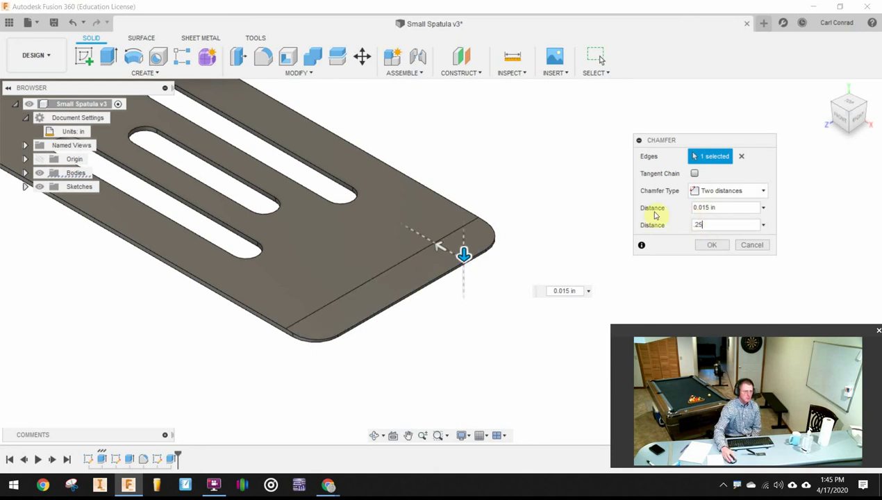
click(713, 248)
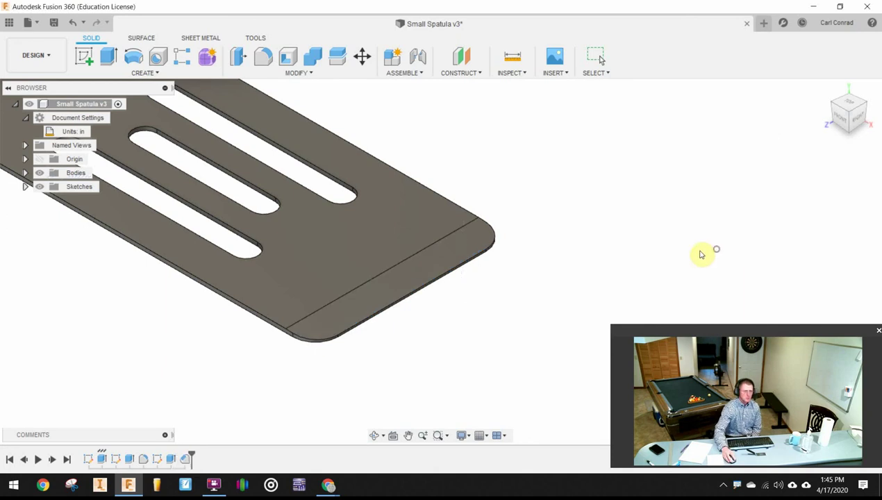
Orbit to the left side view to inspect the bevelled blade.
drag(842, 116, 754, 144)
shift+middle_drag(753, 143, 634, 177)
click(846, 123)
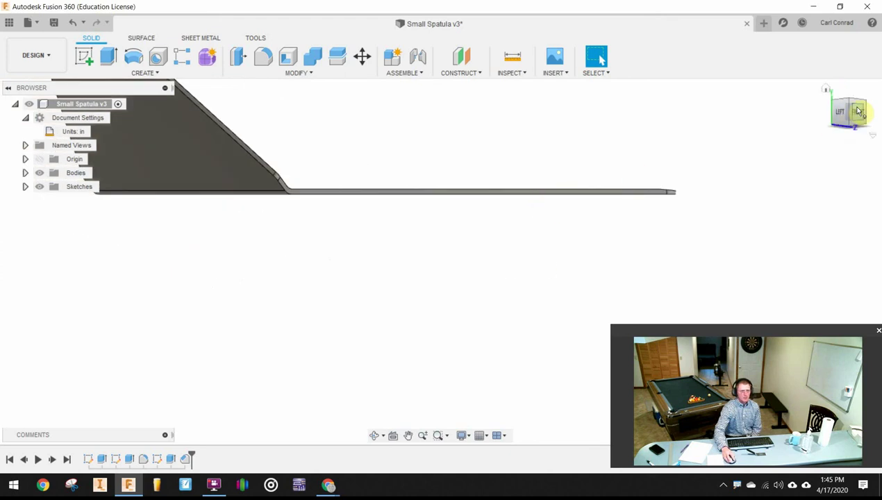
Check the front and home views, then orbit and zoom onto the neck's narrow end.
click(858, 111)
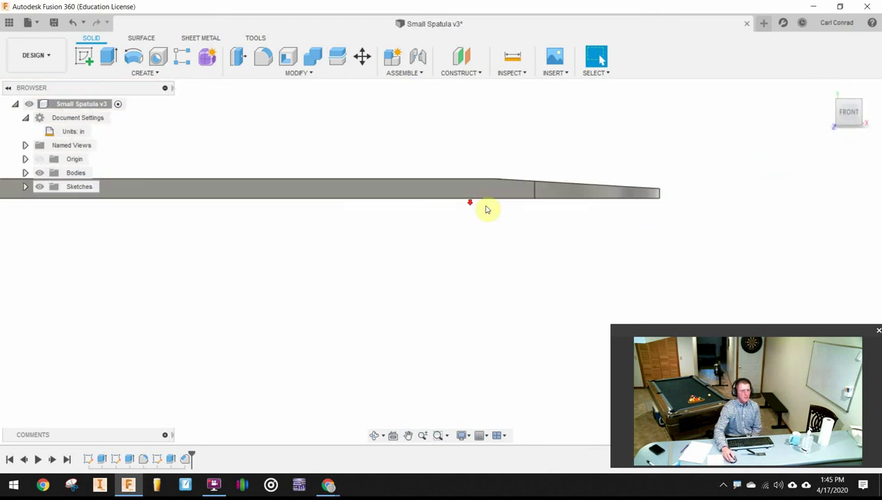
click(827, 92)
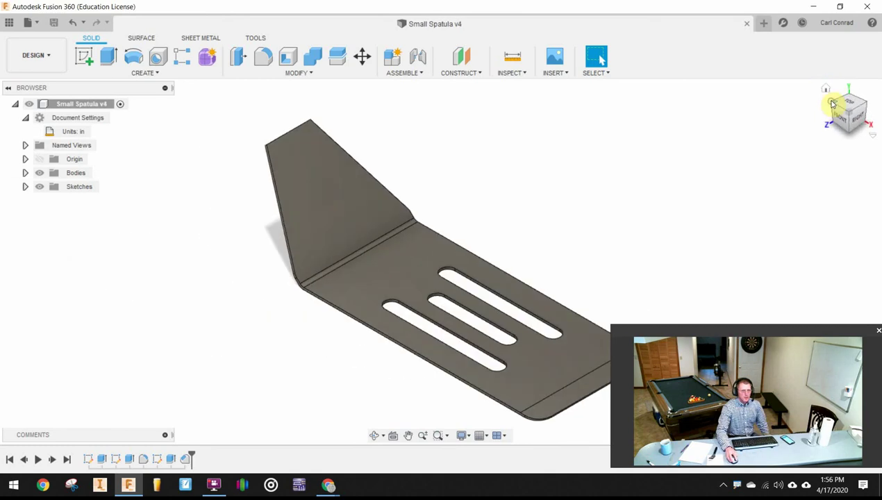
shift+middle_drag(756, 119, 272, 243)
scroll(273, 243, up, 1)
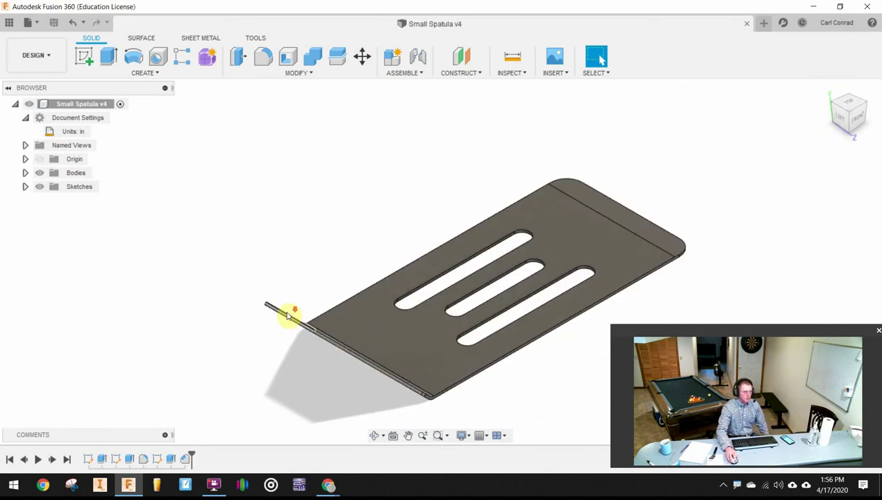
scroll(290, 327, up, 5)
scroll(285, 344, up, 4)
click(109, 56)
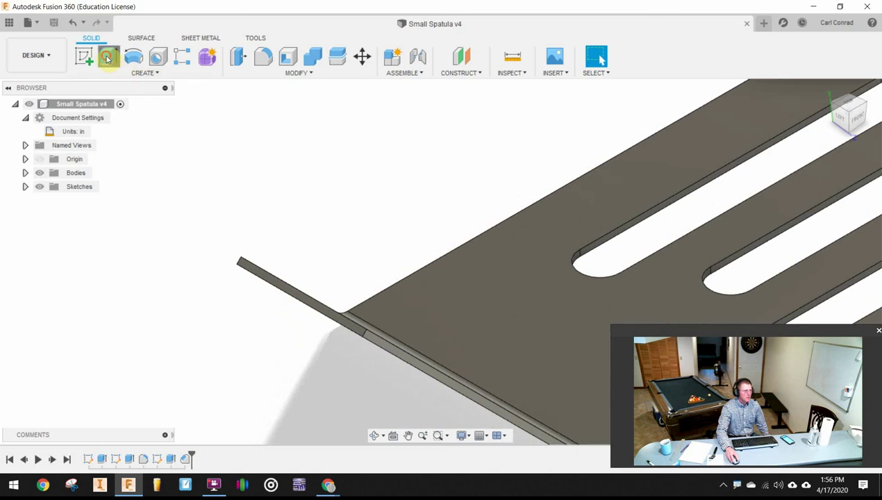
Extrude the neck's thin end face 2 in, joined to the body, to lengthen the neck.
click(267, 278)
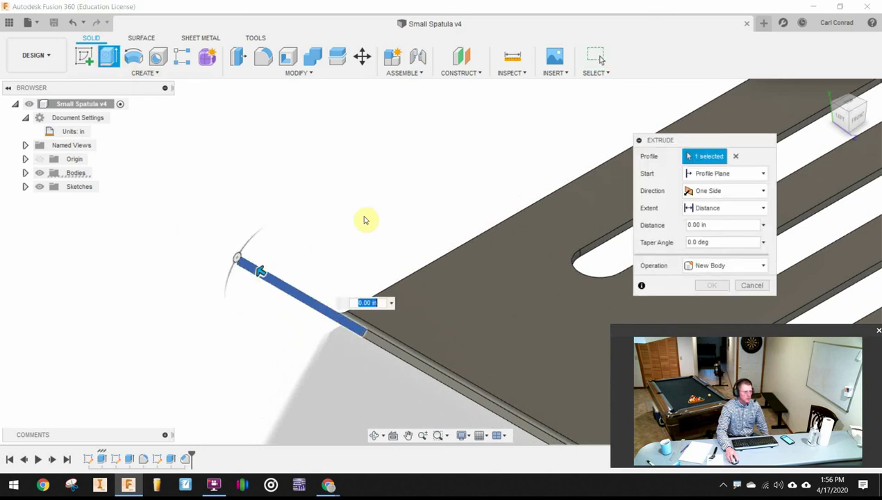
drag(262, 269, 31, 213)
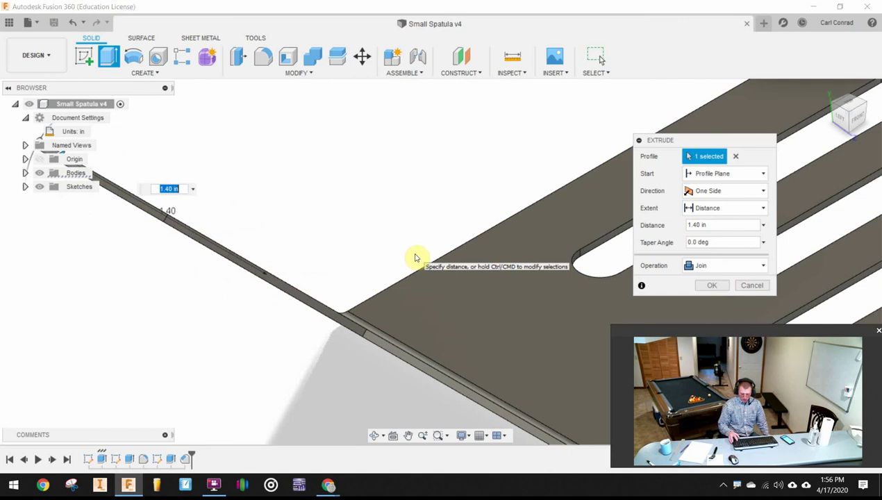
text(2)
key(Return)
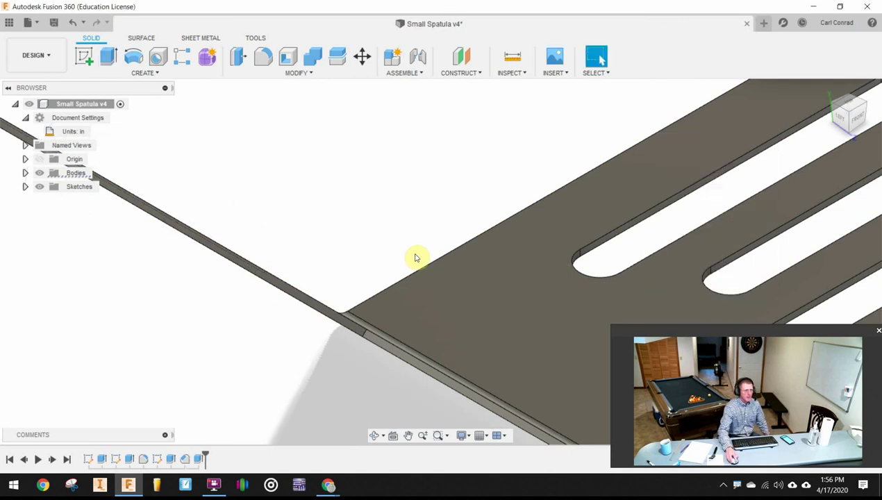
scroll(278, 158, down, 3)
scroll(256, 163, down, 3)
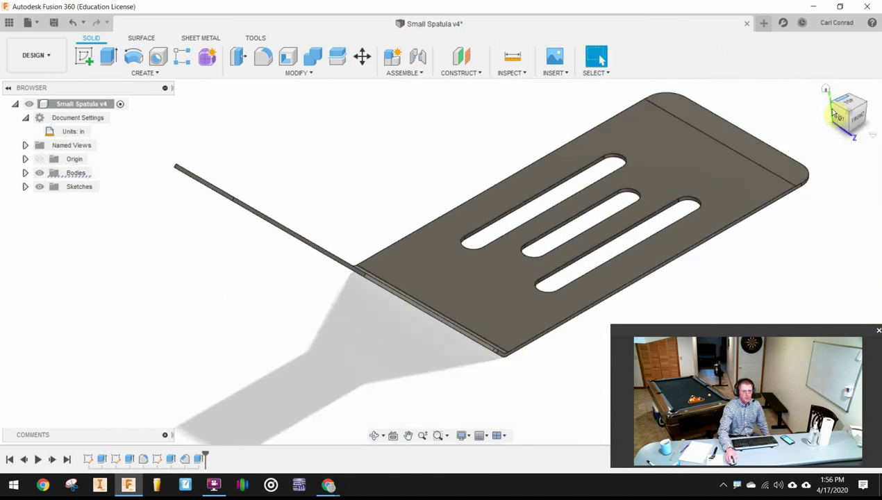
click(868, 106)
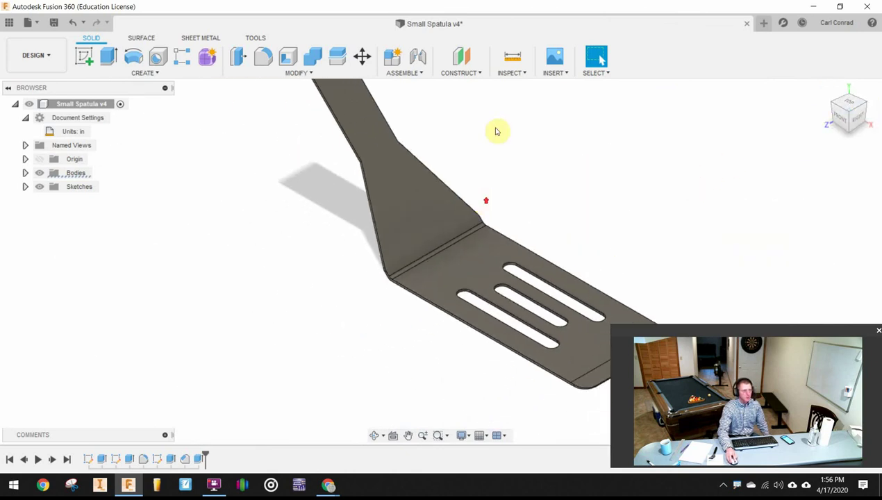
middle_drag(496, 132, 510, 252)
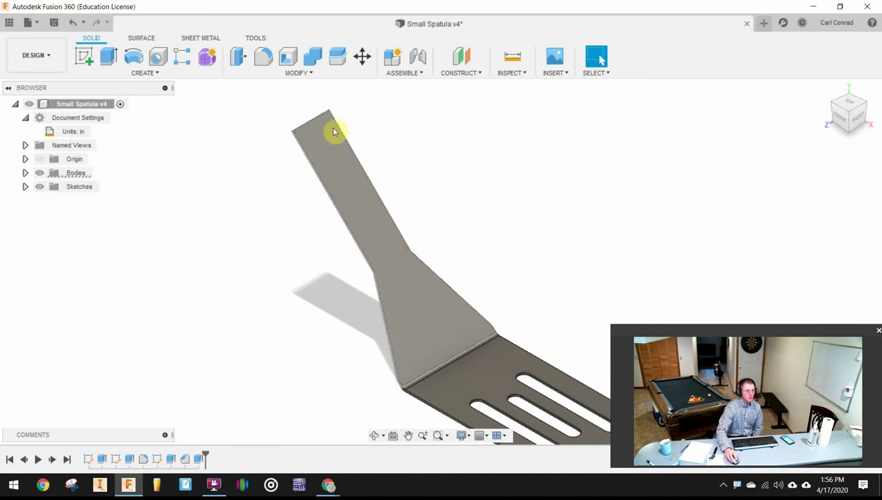
click(833, 102)
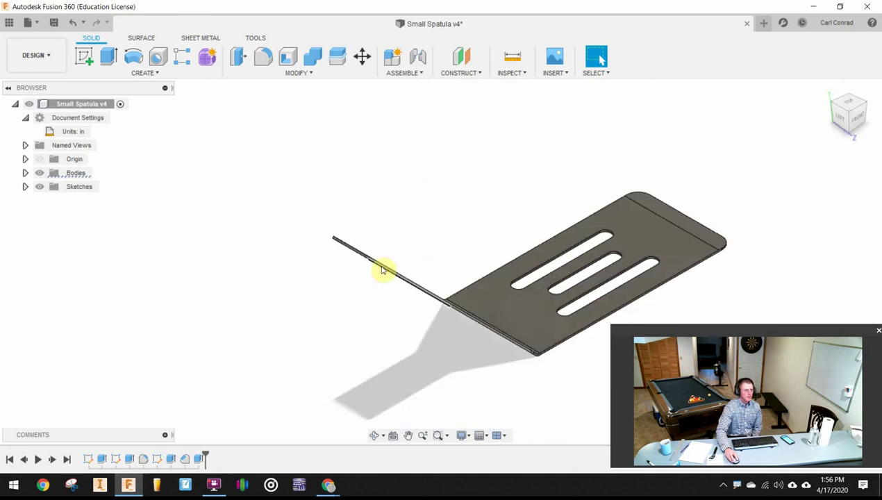
scroll(386, 262, up, 3)
scroll(298, 212, up, 2)
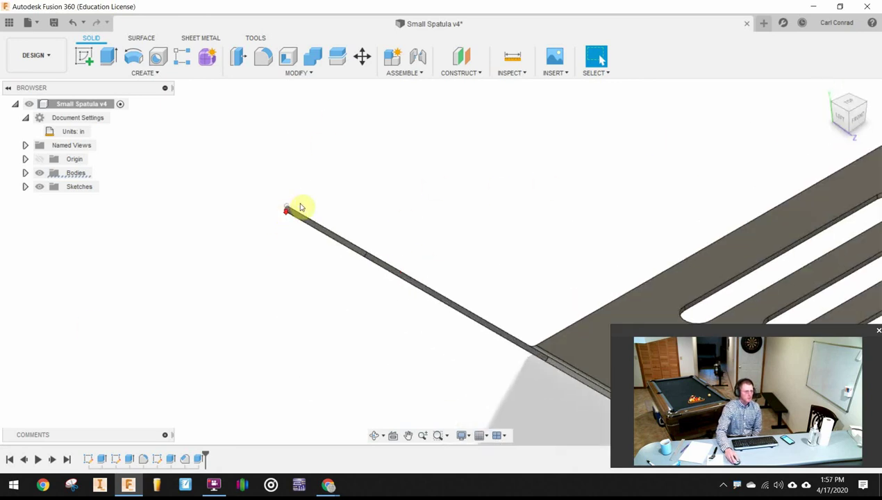
On a sketch of the handle's end face, offset the end rectangle outward by 0.125 in.
scroll(314, 229, up, 2)
click(307, 230)
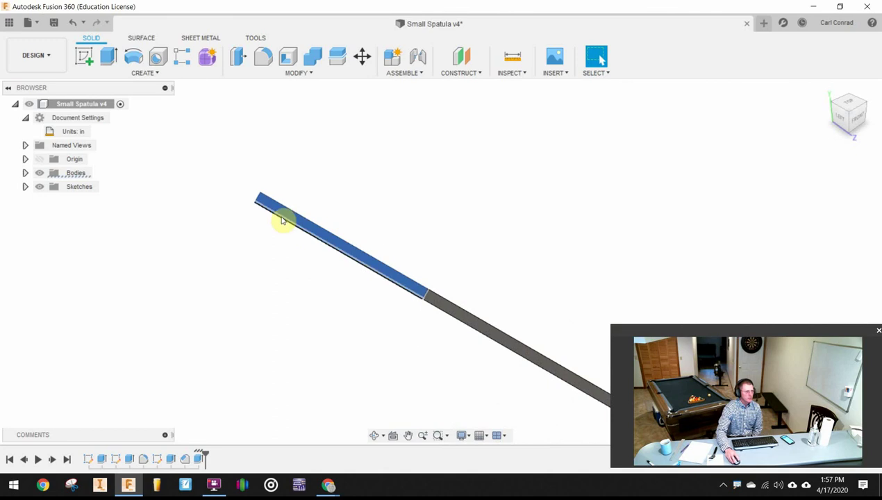
click(84, 57)
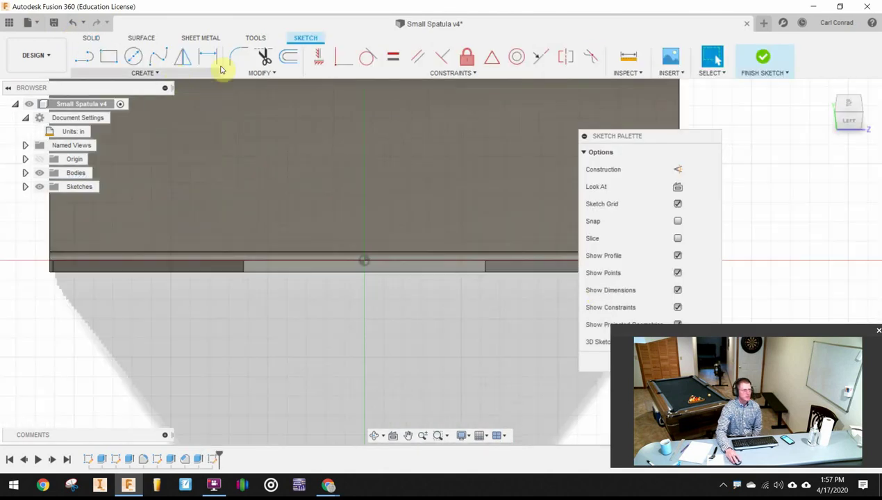
click(290, 61)
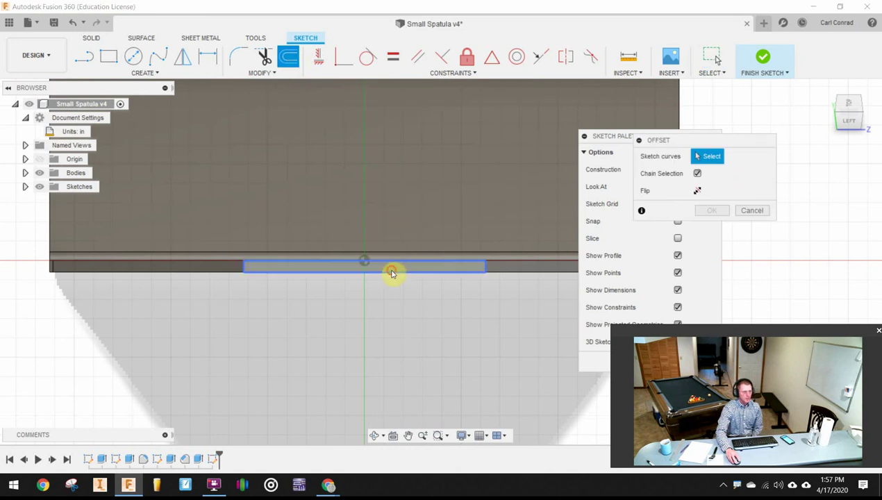
click(394, 271)
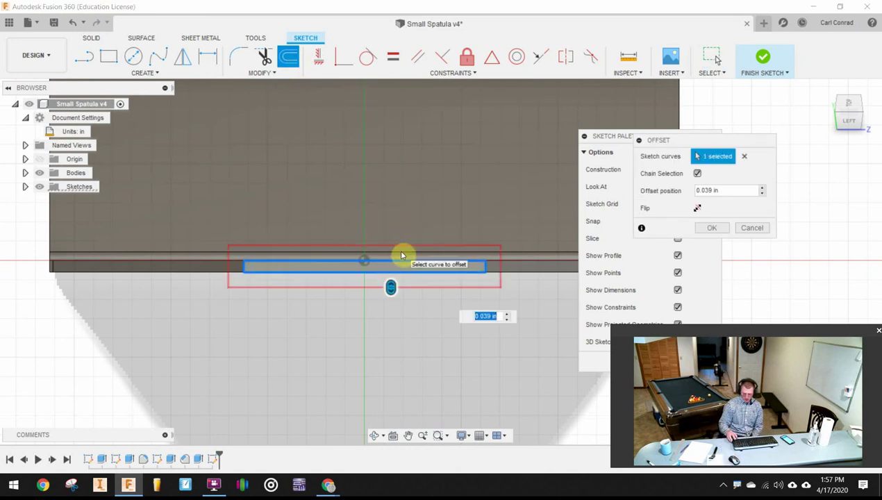
text(.125)
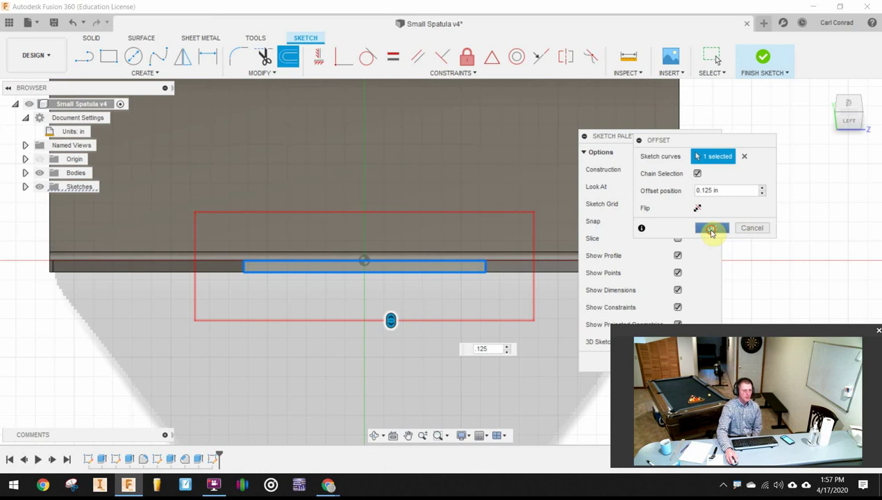
click(711, 231)
Finish the sketch and select both handle-end profiles for extrusion.
click(764, 57)
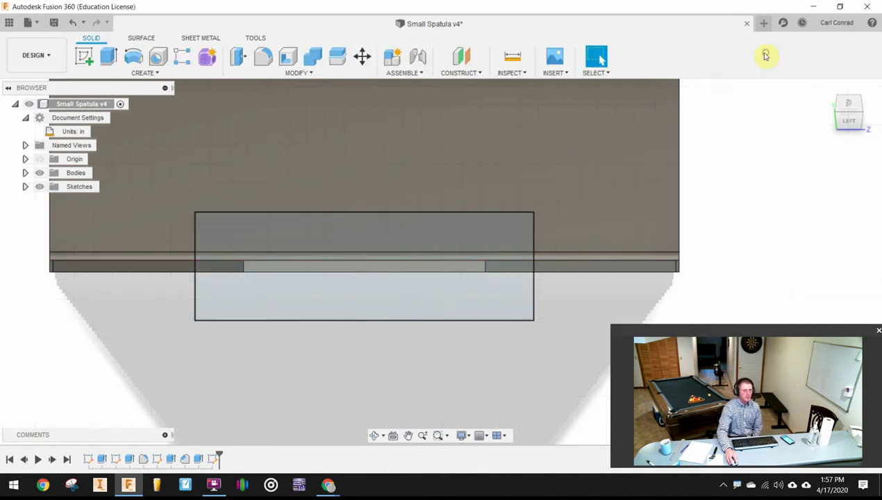
click(826, 89)
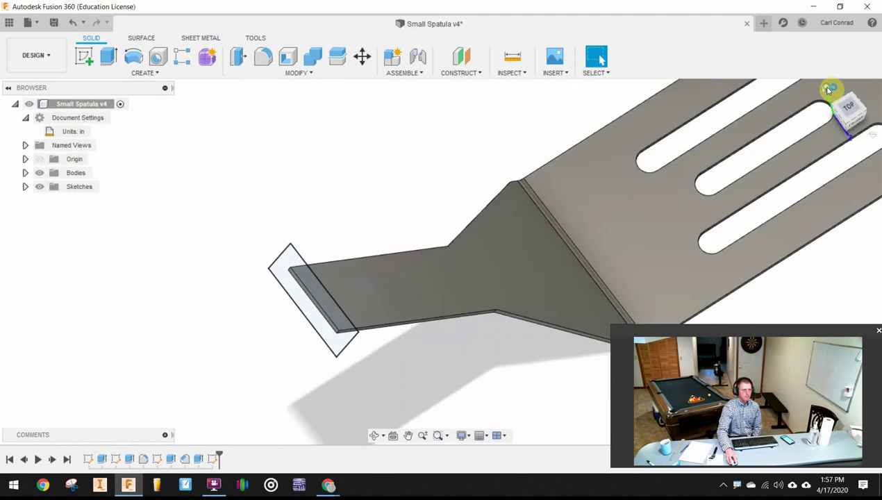
click(109, 58)
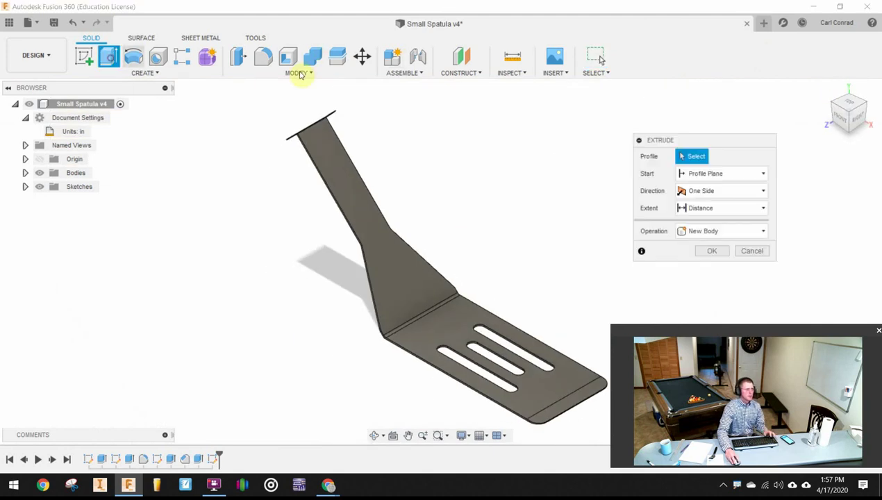
click(836, 106)
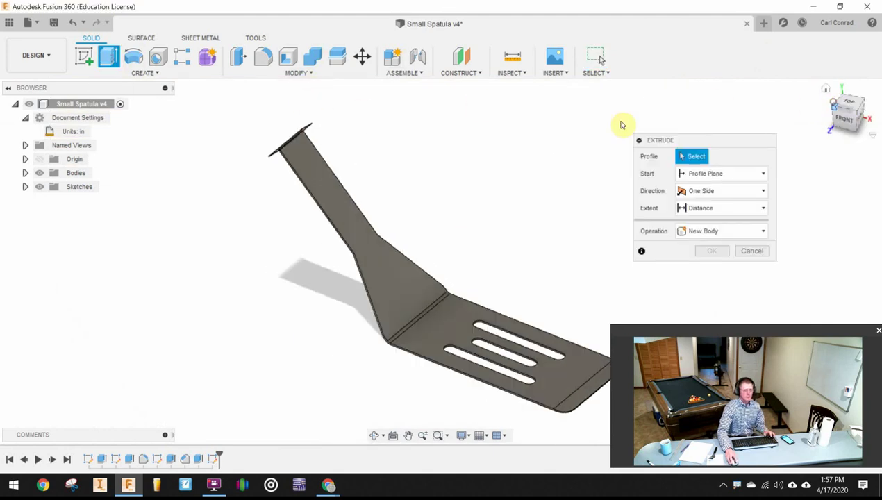
click(310, 272)
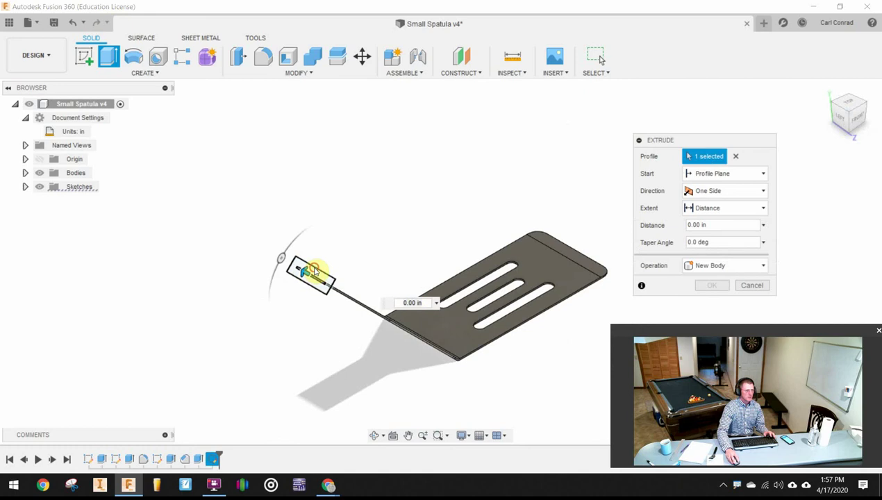
click(314, 271)
scroll(343, 292, up, 5)
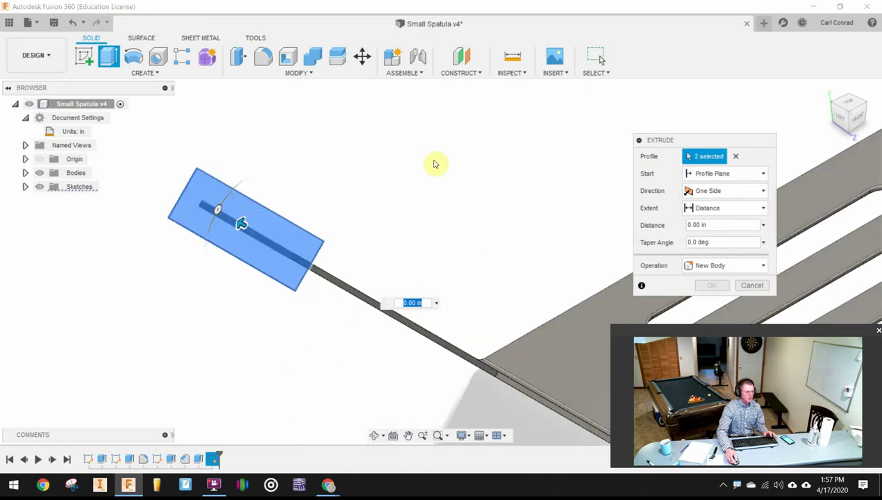
Extrude them two-sided, 1.50 in and 2.00 in, joined to the spatula body.
click(723, 194)
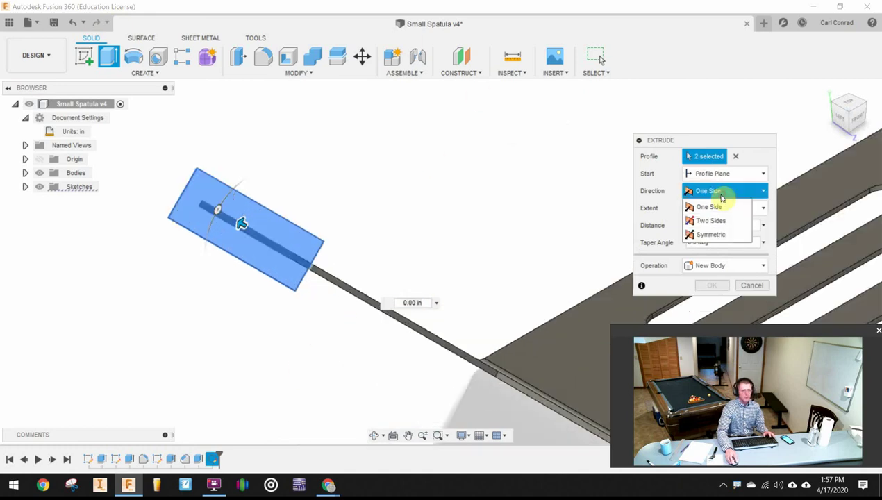
click(711, 220)
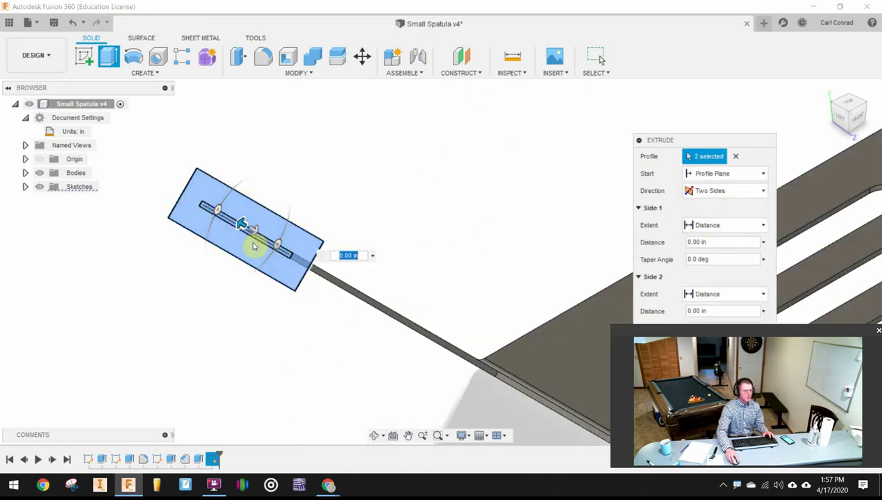
drag(255, 231, 415, 278)
drag(664, 140, 687, 74)
click(736, 286)
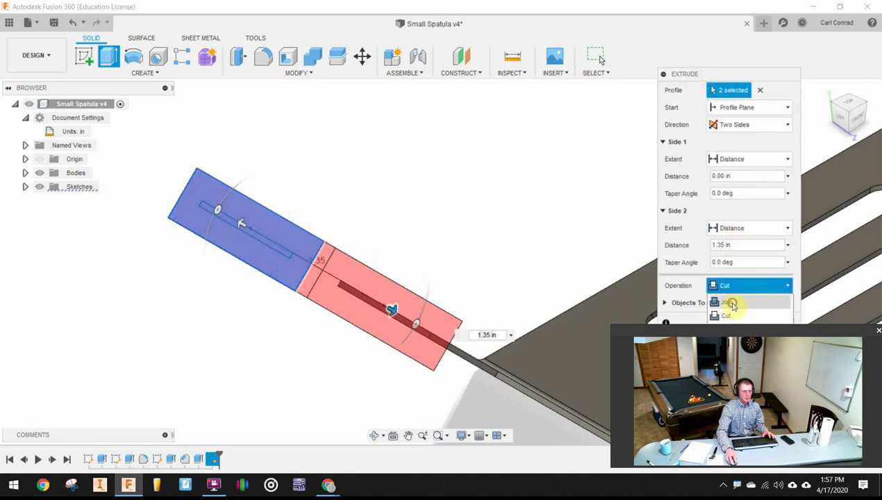
click(730, 301)
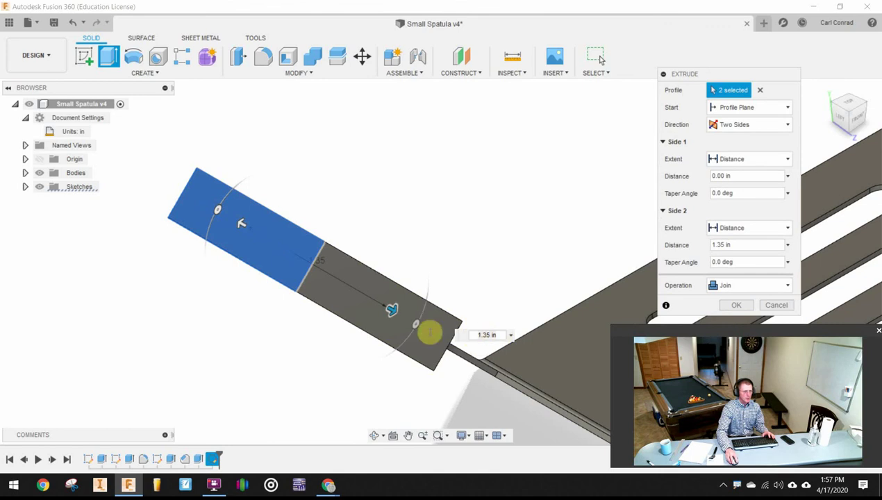
drag(392, 311, 479, 317)
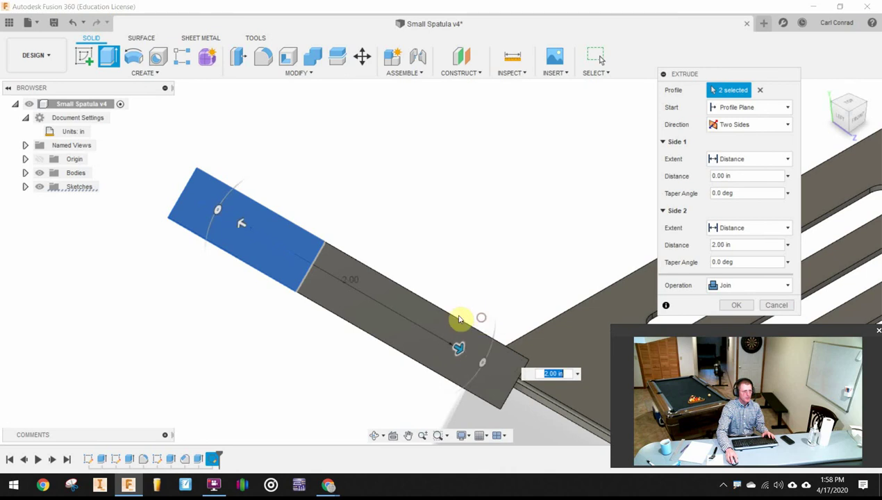
drag(279, 247, 80, 156)
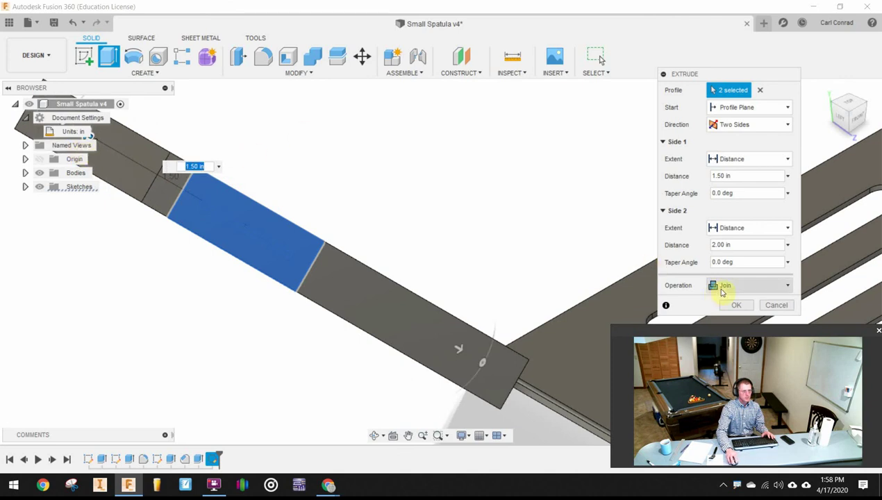
click(737, 305)
shift+middle_drag(410, 158, 806, 74)
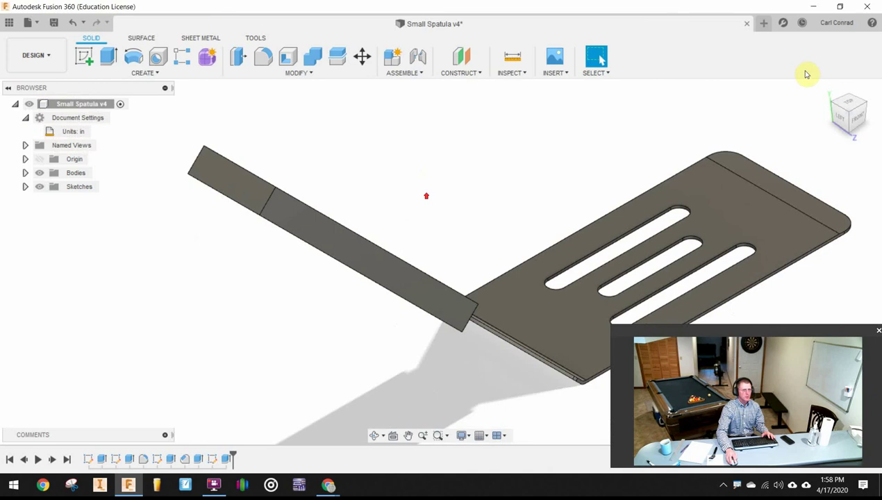
click(867, 103)
scroll(339, 222, up, 5)
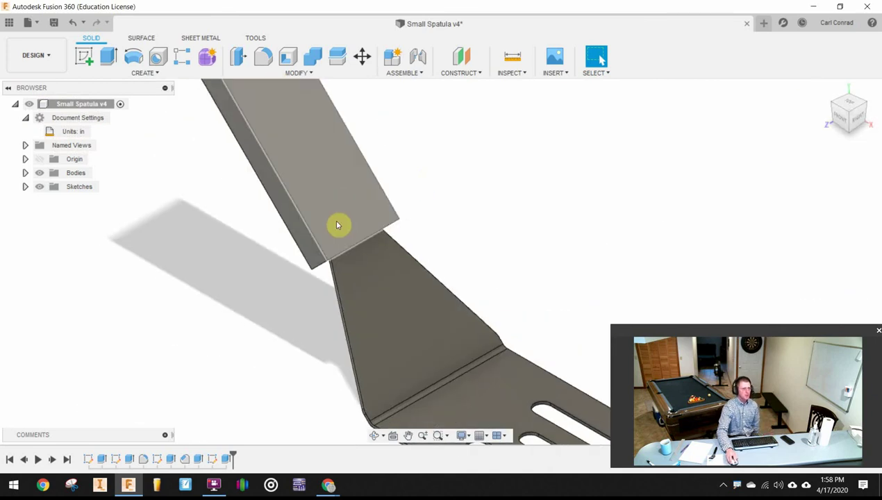
click(842, 100)
scroll(635, 195, down, 2)
middle_drag(635, 195, 561, 368)
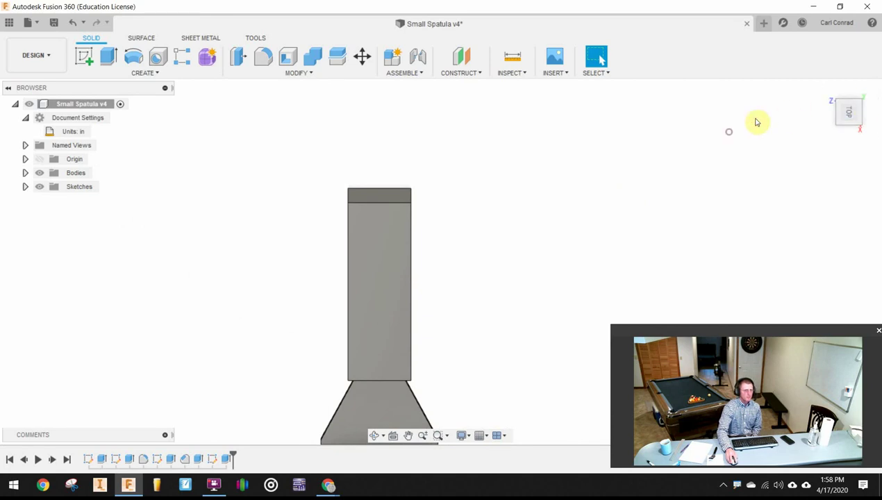
shift+middle_drag(787, 107, 782, 98)
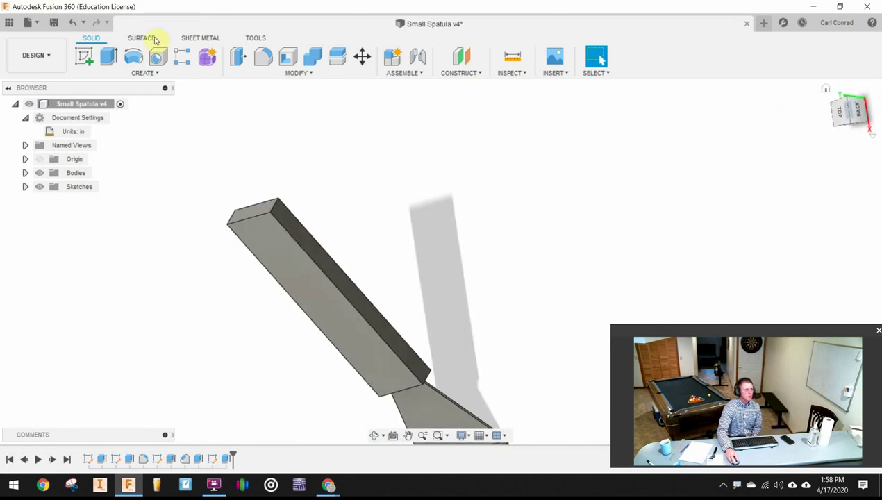
click(145, 74)
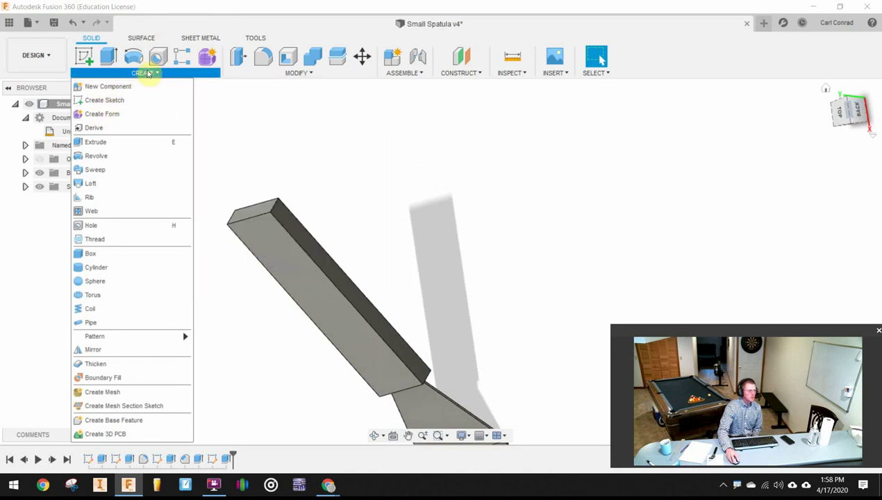
Fillet the two far-end edges of the handle with a 0.375 in radius.
click(286, 73)
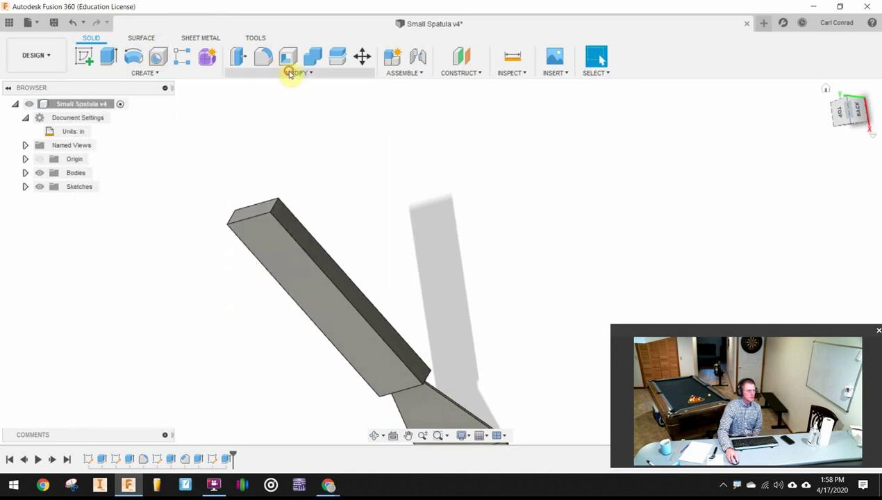
click(290, 74)
click(243, 101)
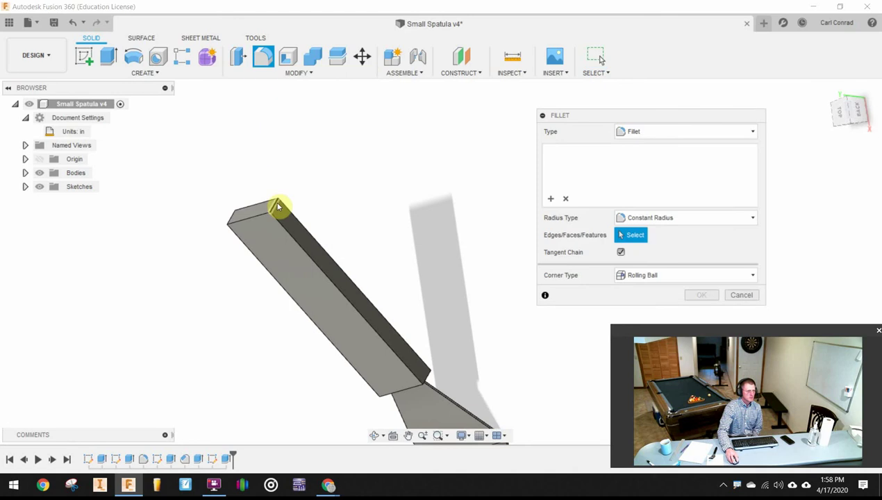
click(276, 206)
click(233, 220)
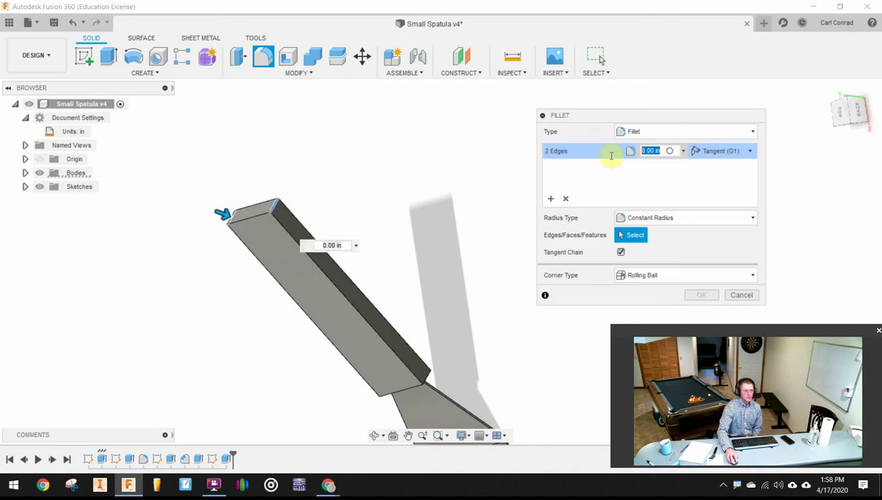
click(606, 162)
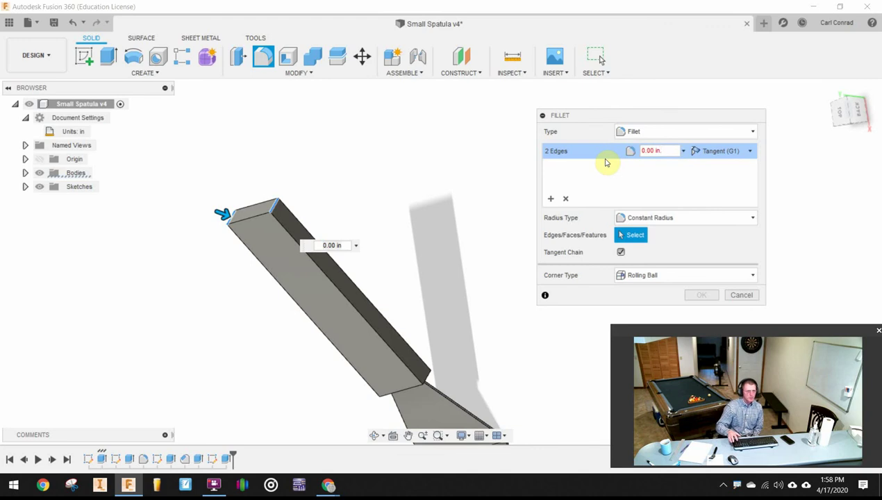
key(ctrl+a)
key(BackSpace)
text(.375)
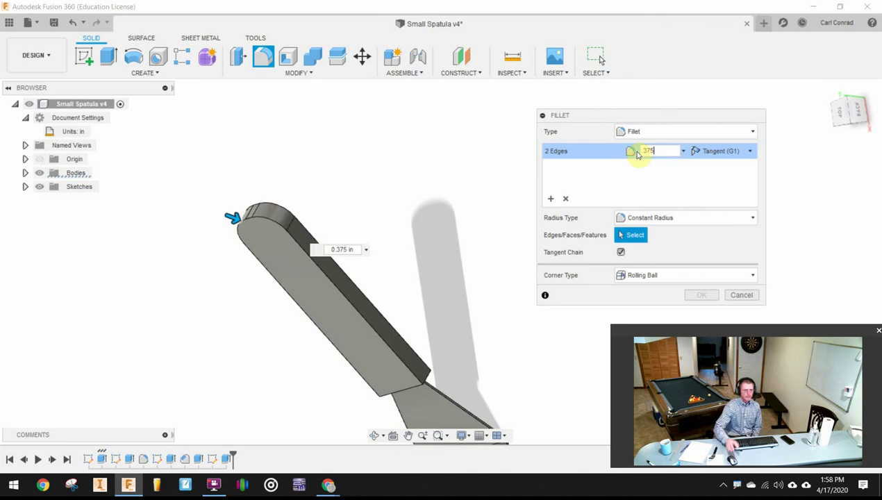
drag(839, 118, 876, 48)
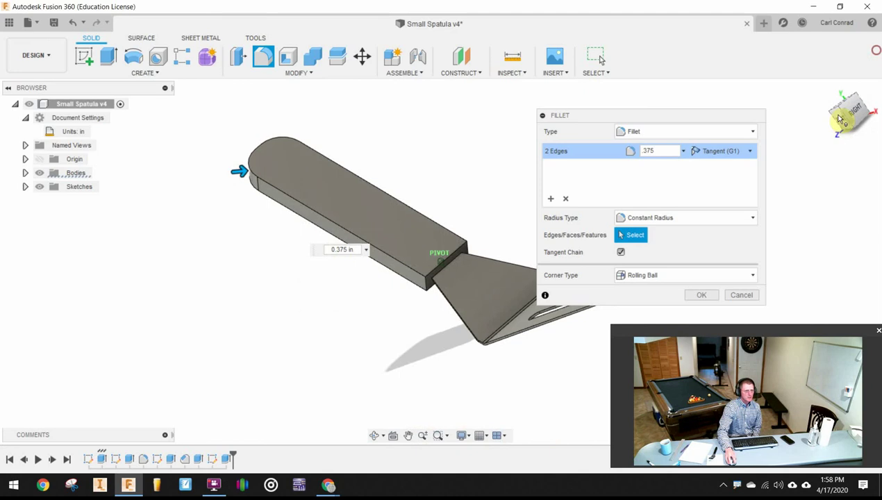
Start a second fillet set with the handle's long, top, end and neck-joint edges.
click(551, 201)
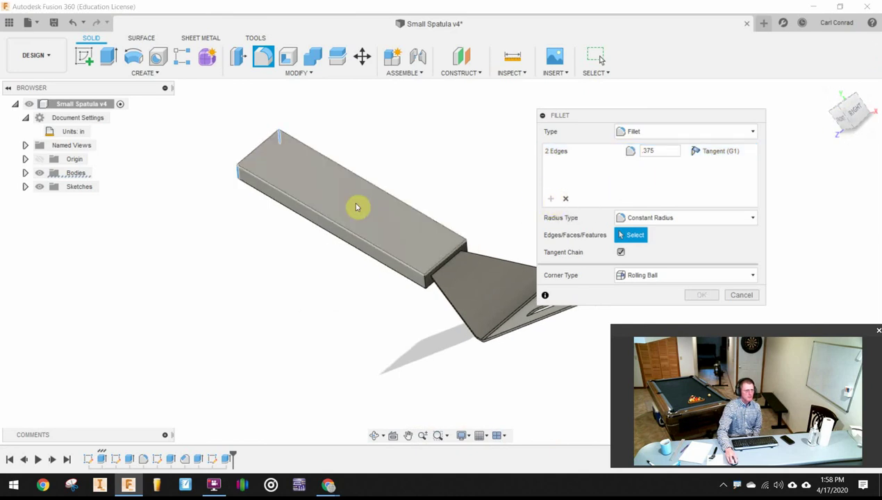
click(327, 216)
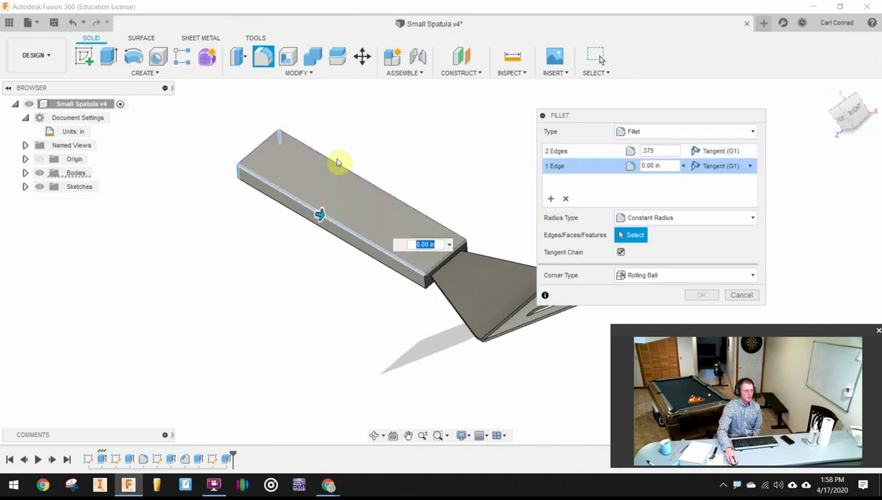
click(421, 215)
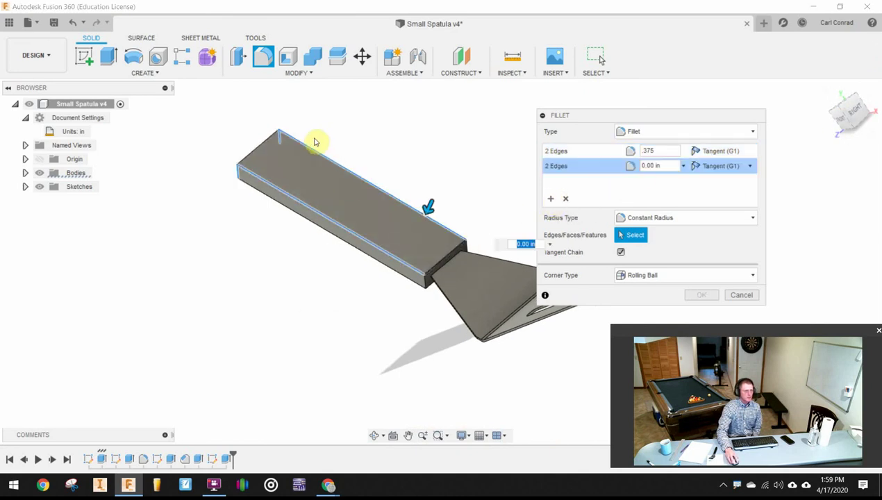
click(255, 148)
click(251, 192)
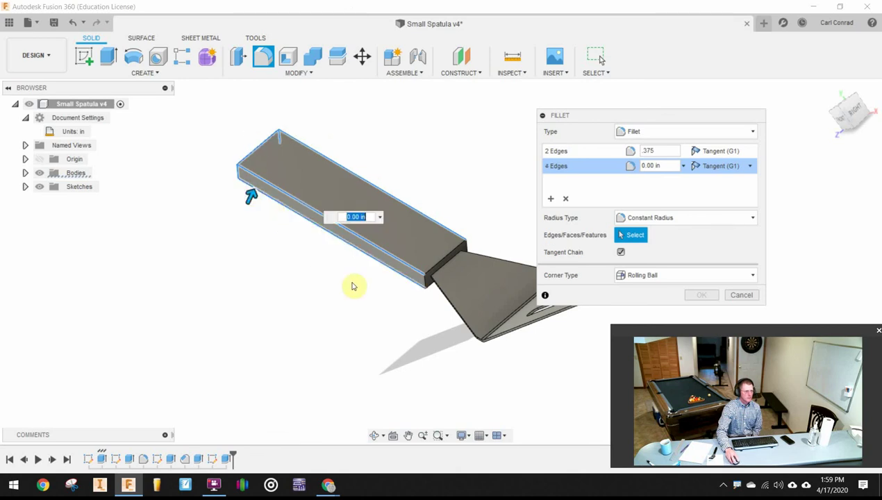
click(425, 283)
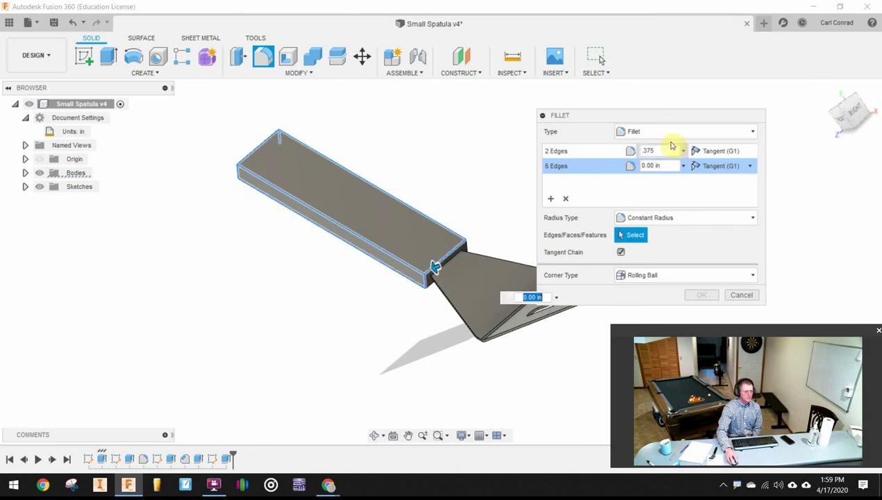
Add the neck and underside edges to the 0.1 in set and apply both fillets.
mouse_move(846, 124)
mouse_down()
mouse_move(799, 78)
mouse_move(717, 76)
mouse_up()
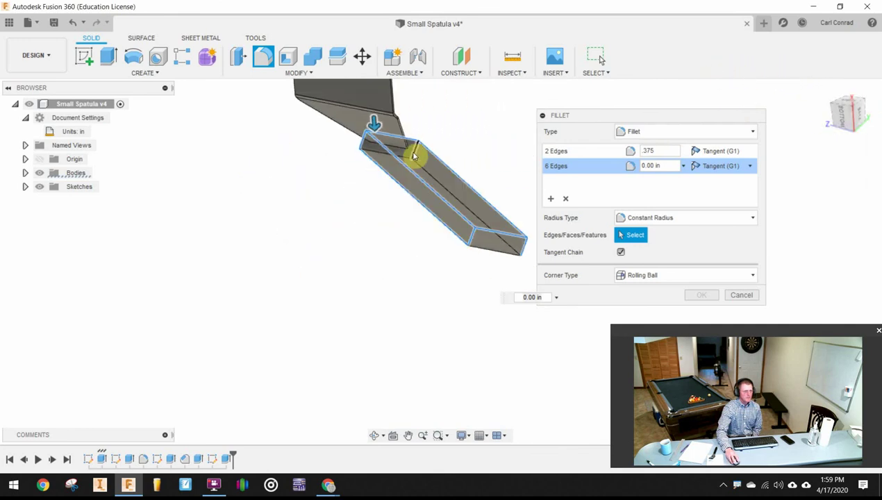
click(394, 160)
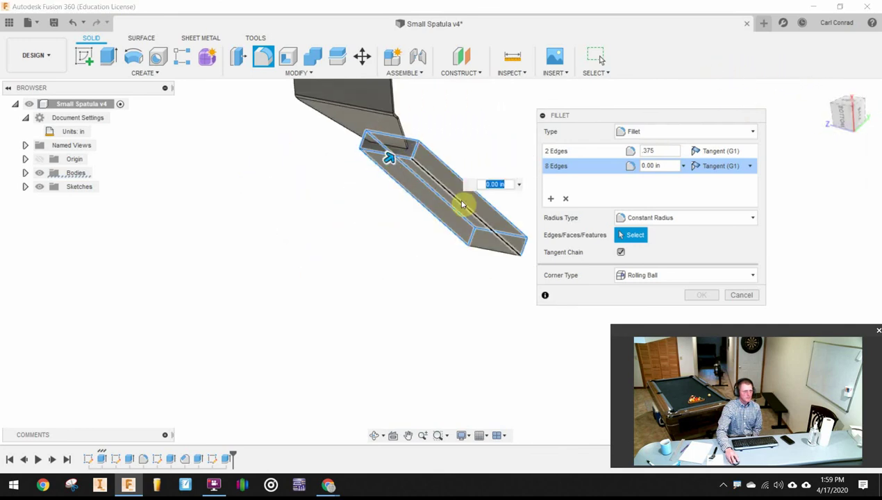
click(462, 204)
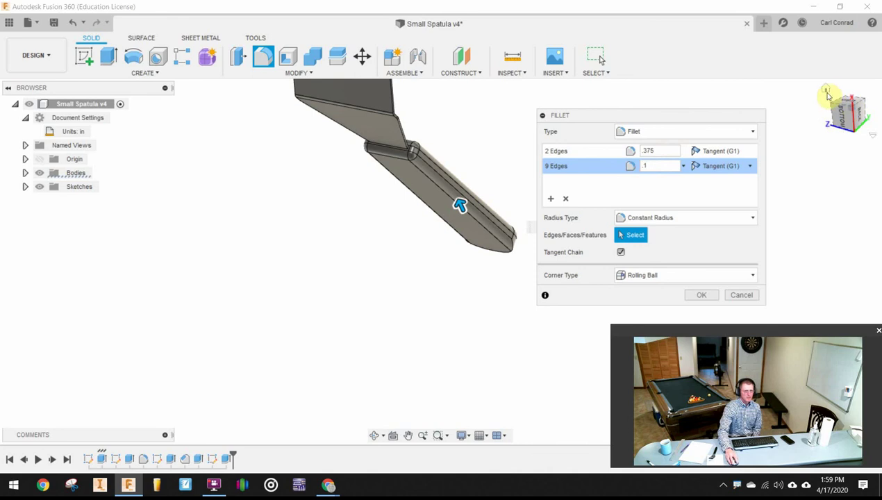
click(828, 89)
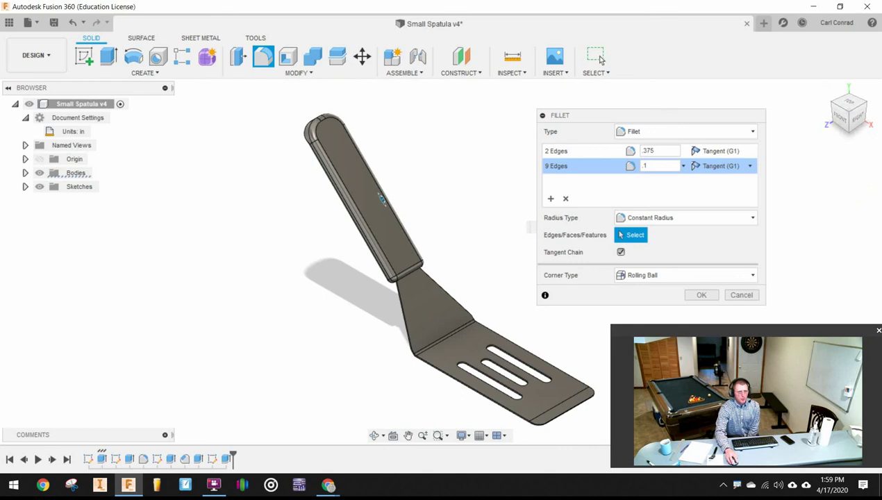
click(705, 296)
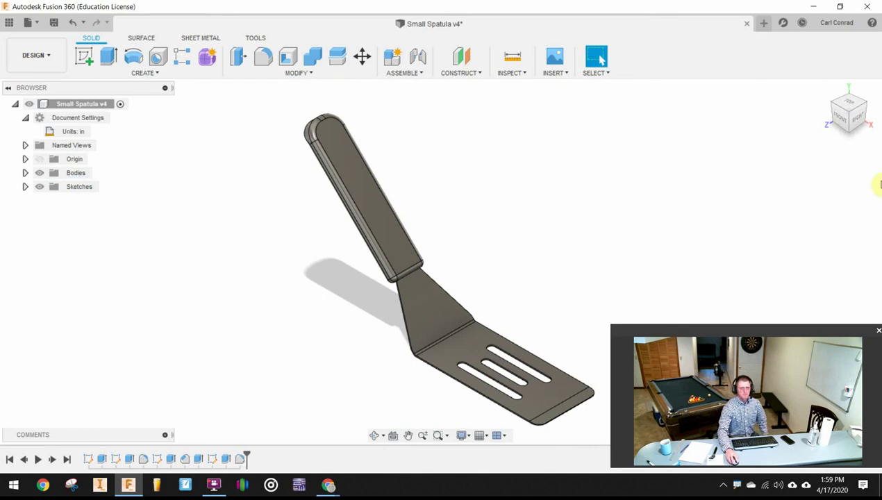